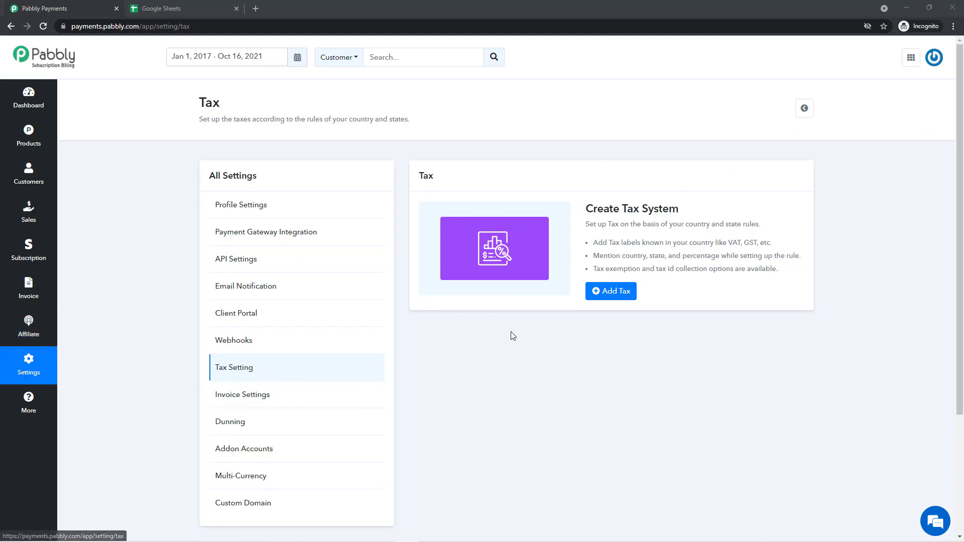
- Create a new tax named GST
click(613, 300)
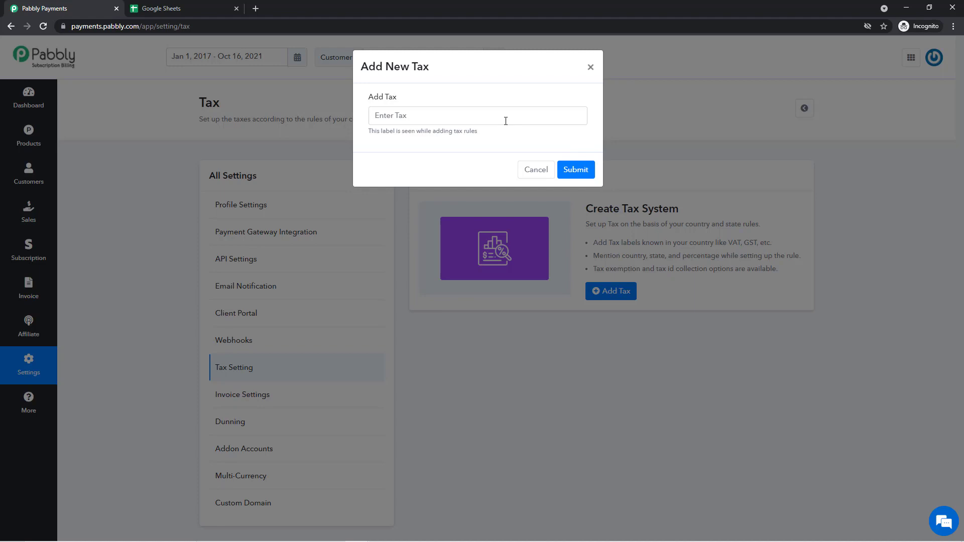
click(506, 120)
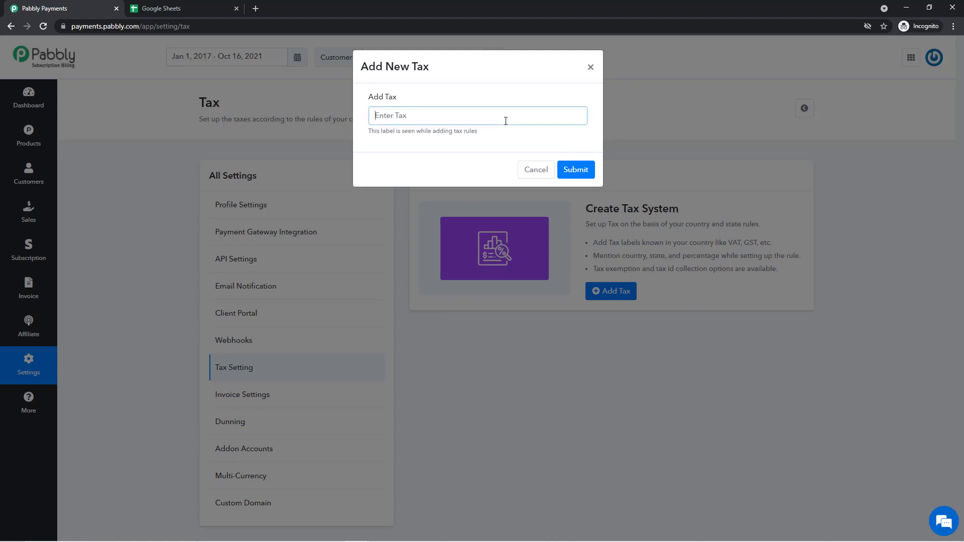
text(GST)
click(579, 171)
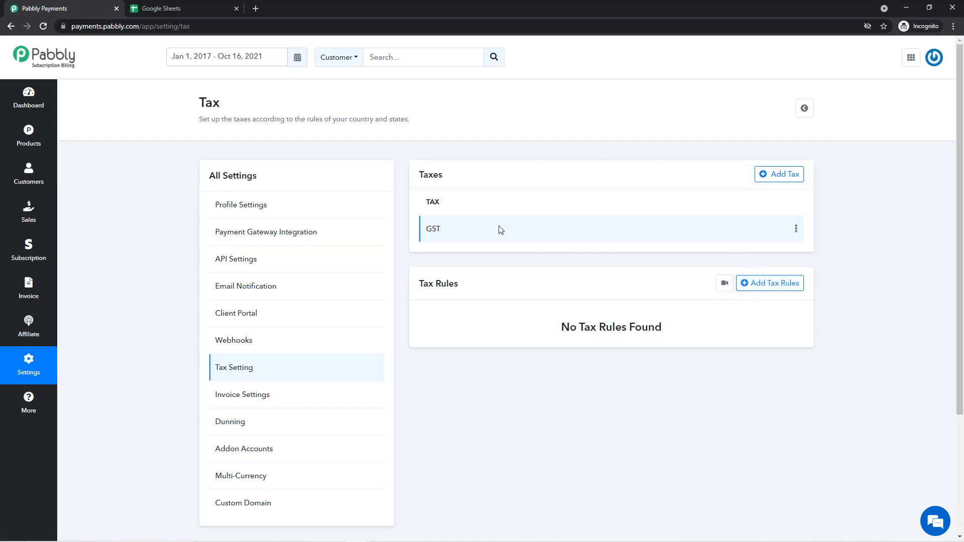
- Start a new tax rule for India that applies to all states
click(765, 293)
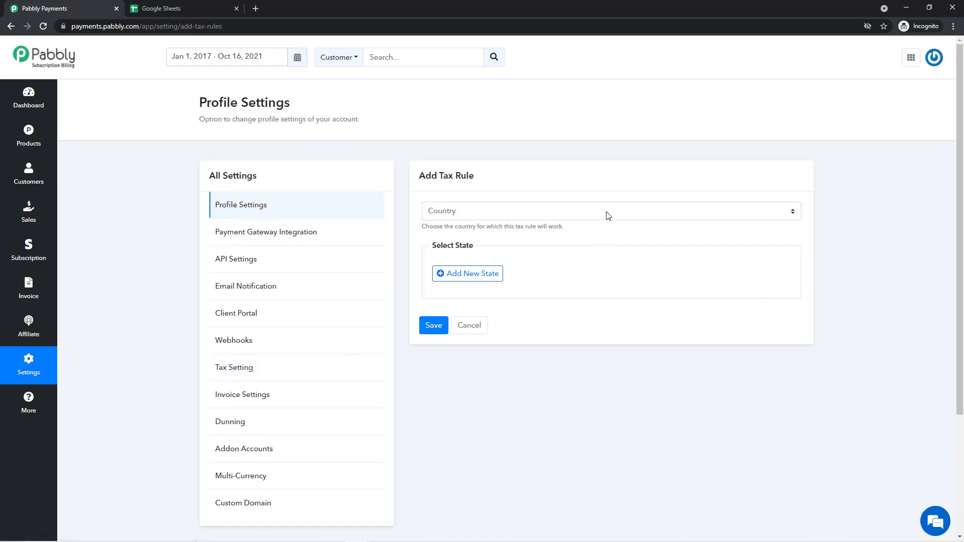
click(608, 215)
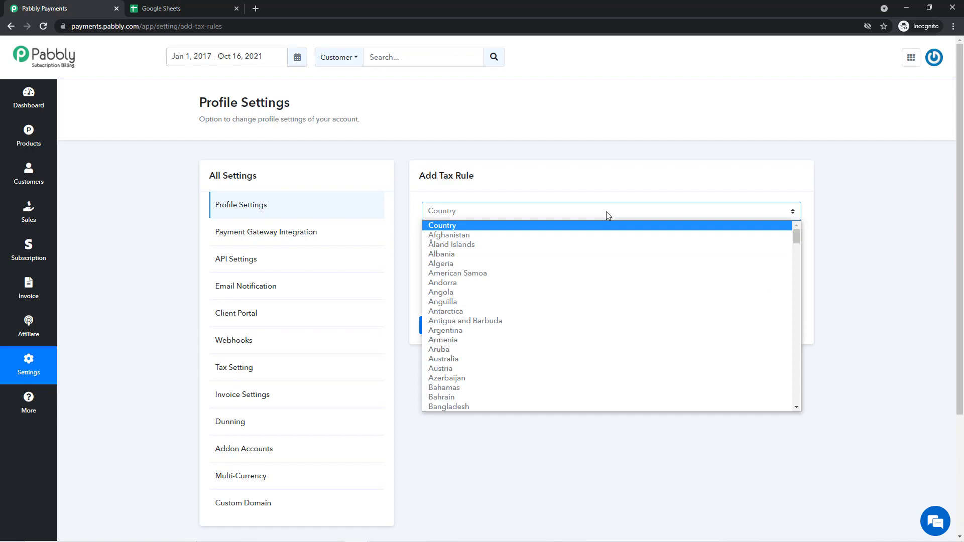
text(india)
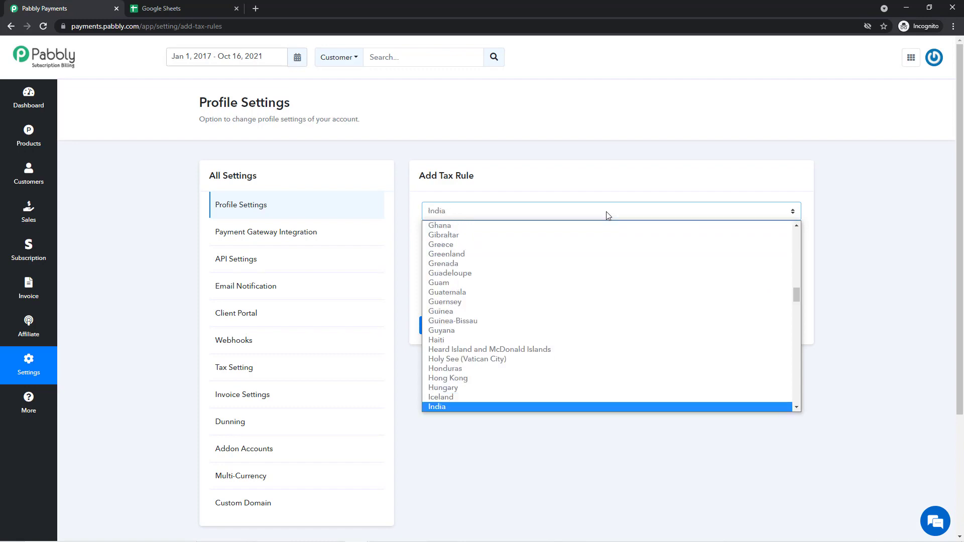
key(Return)
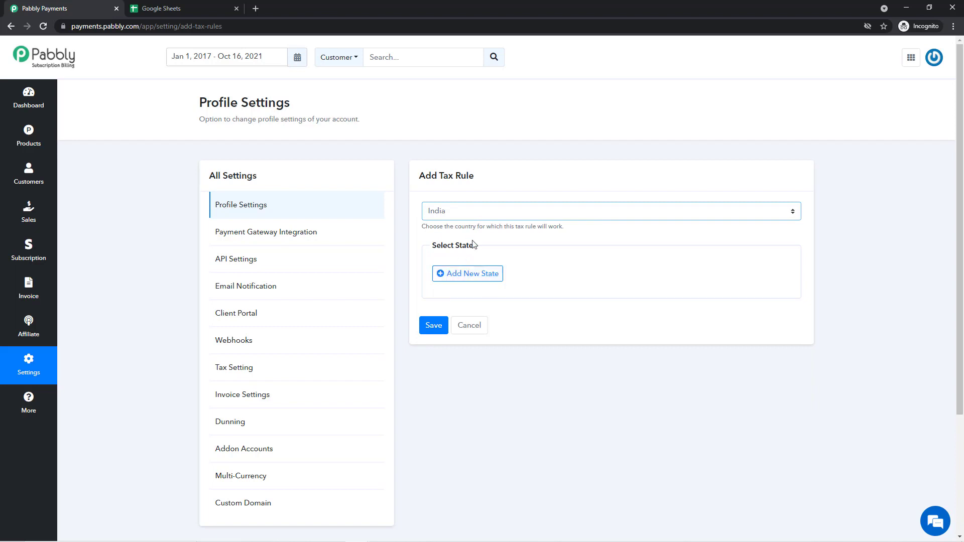
click(473, 273)
click(473, 282)
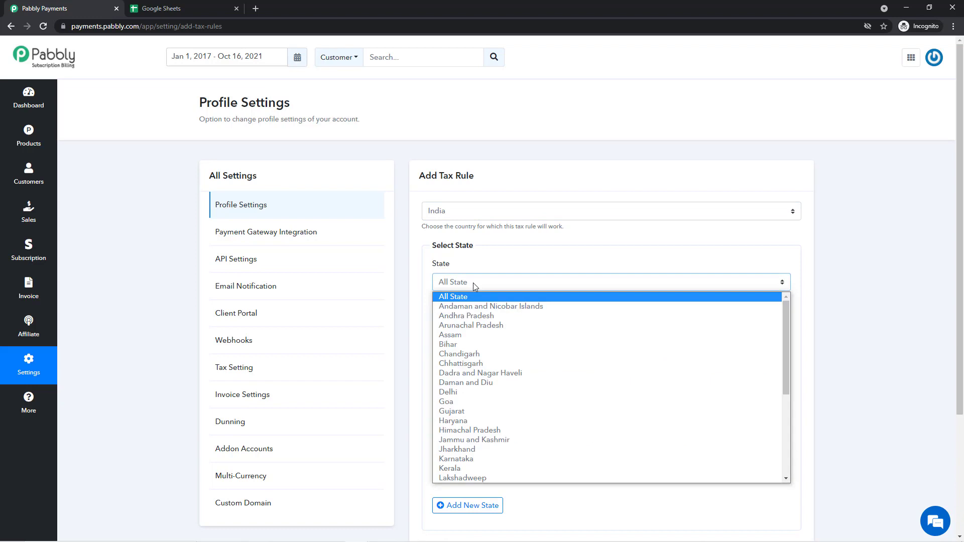
click(473, 282)
click(474, 285)
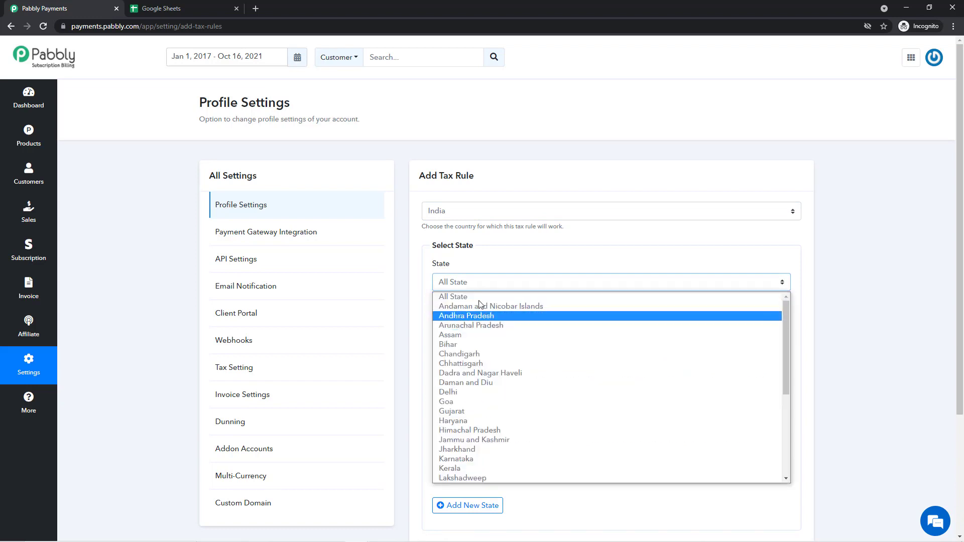
click(485, 286)
- Set the rule's GST rate to 18%, enable Record Tax Id, and save the rule
click(553, 332)
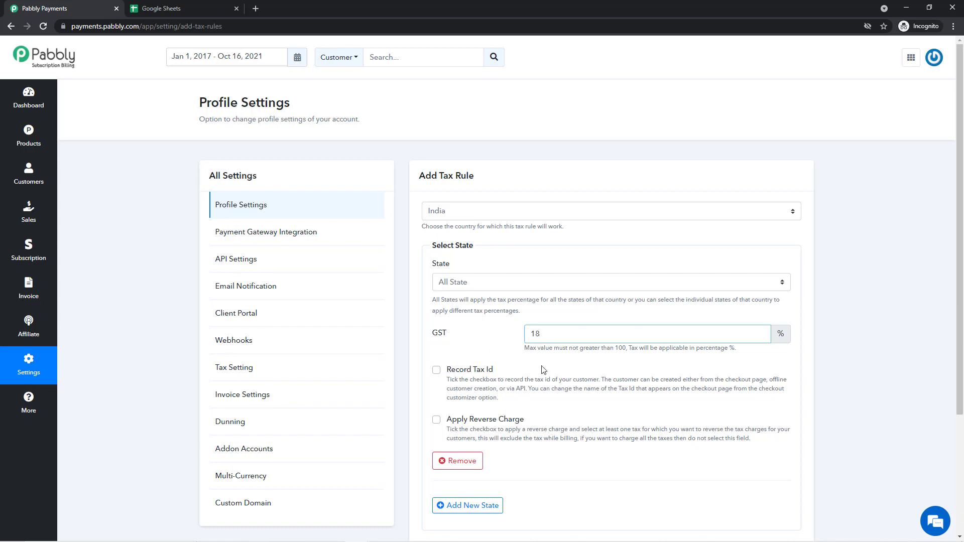
scroll(544, 368, down, 1)
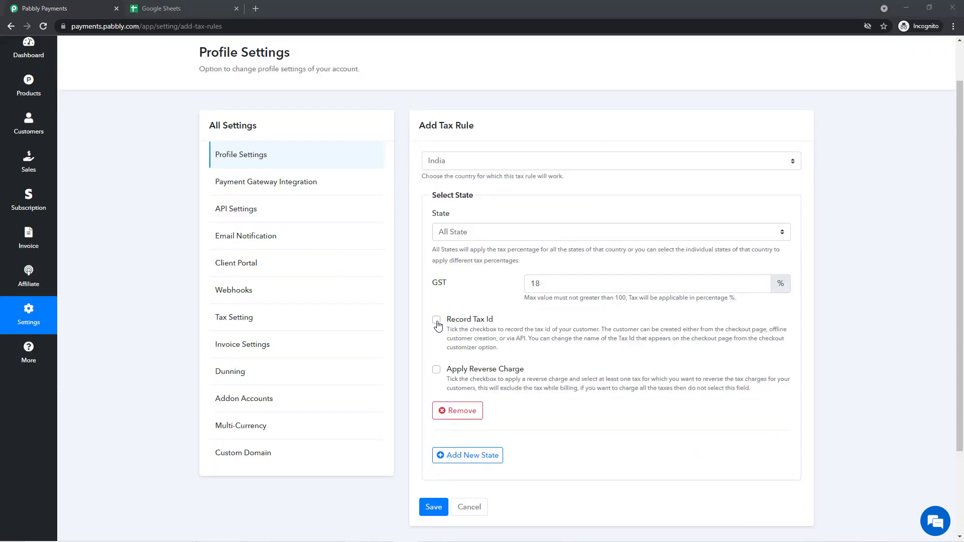
click(436, 320)
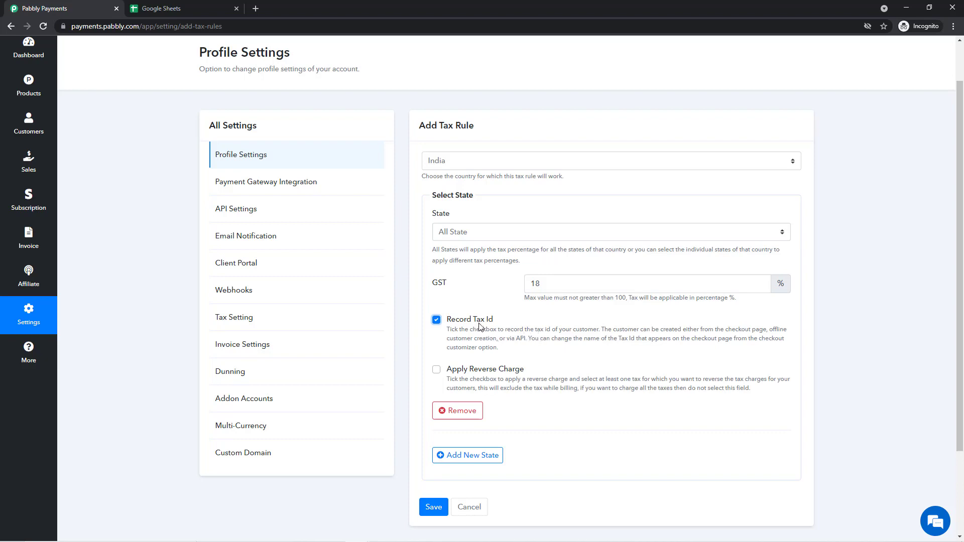
mouse_move(479, 326)
mouse_move(505, 373)
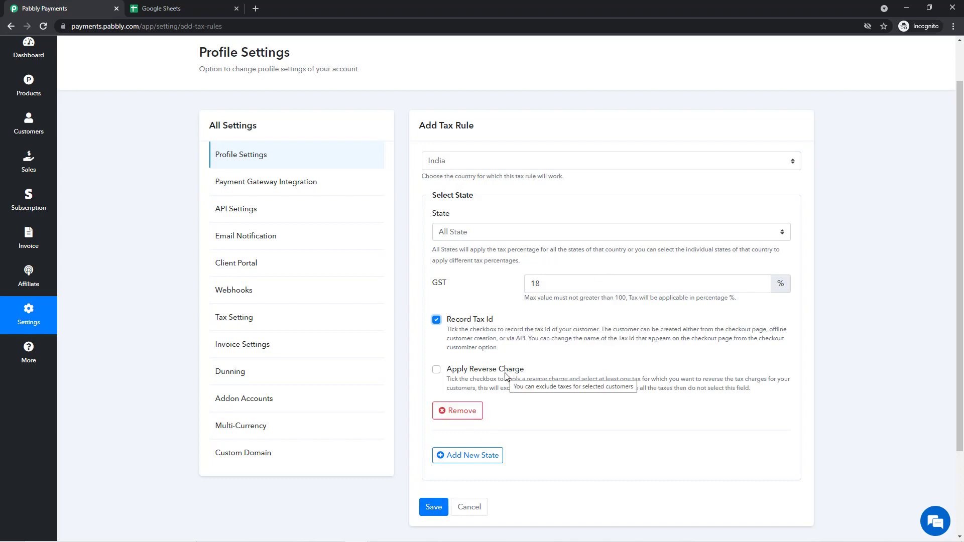
click(430, 508)
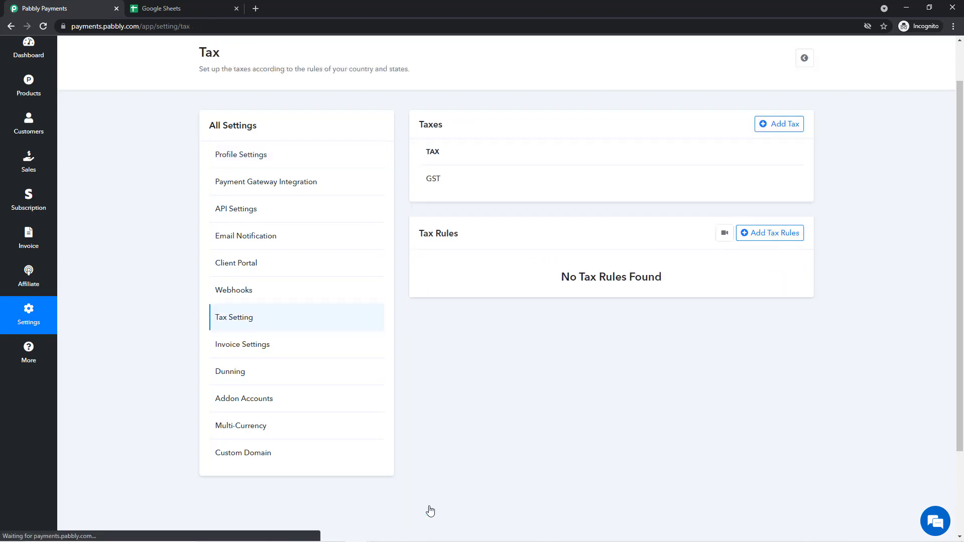
- Open the checkout page for CRM Admin's Specific Plan from the Products list
click(30, 138)
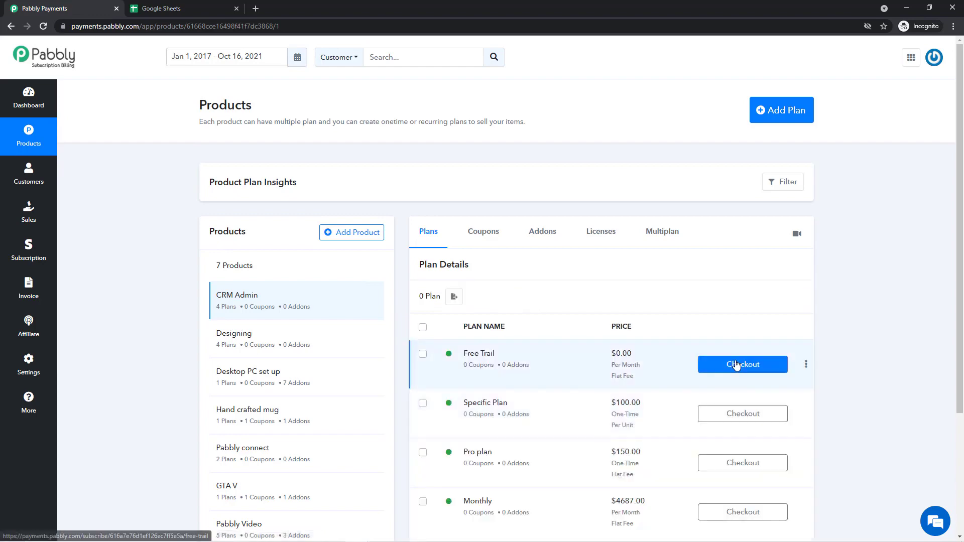
scroll(735, 411, down, 1)
click(742, 370)
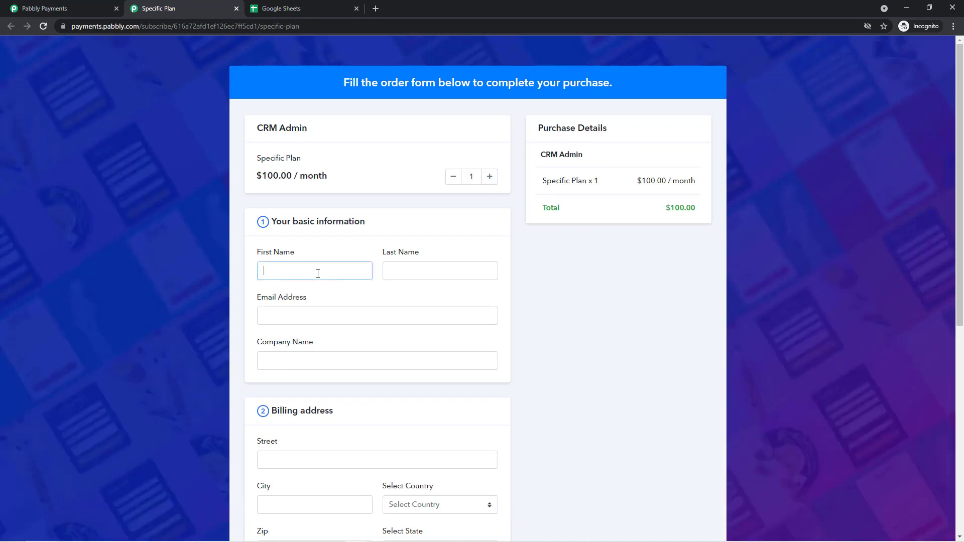
- Enter the test customer's first name, last name and e-mail address on the order form
key(Tab)
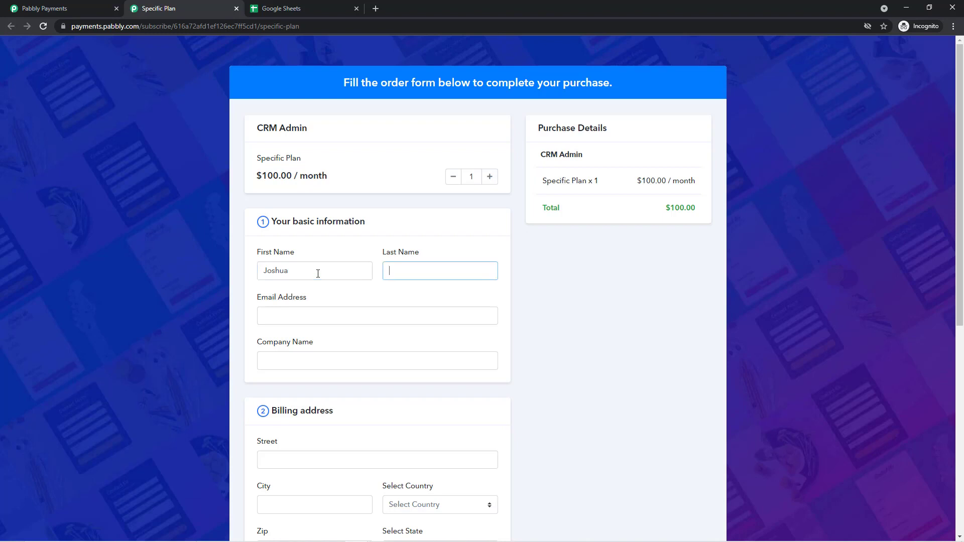
key(Tab)
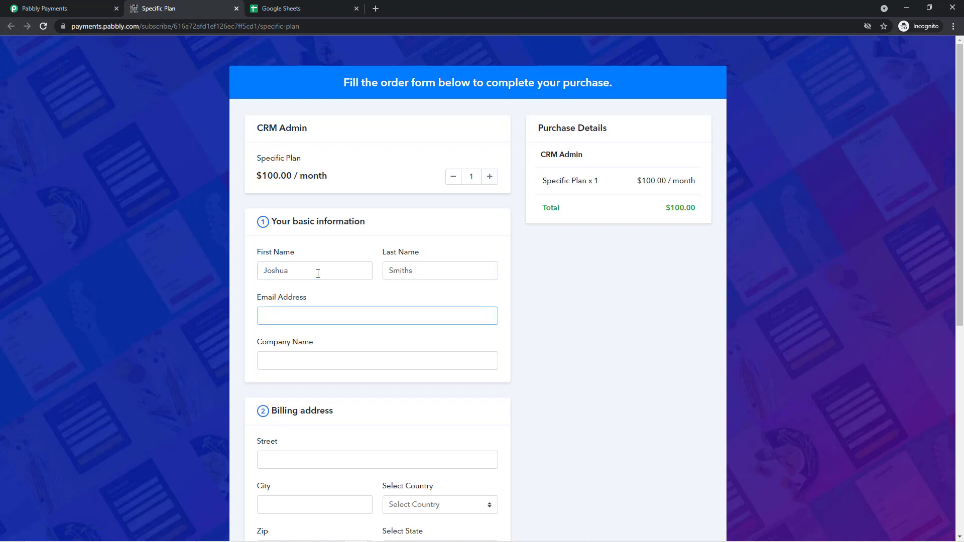
scroll(506, 350, down, 1)
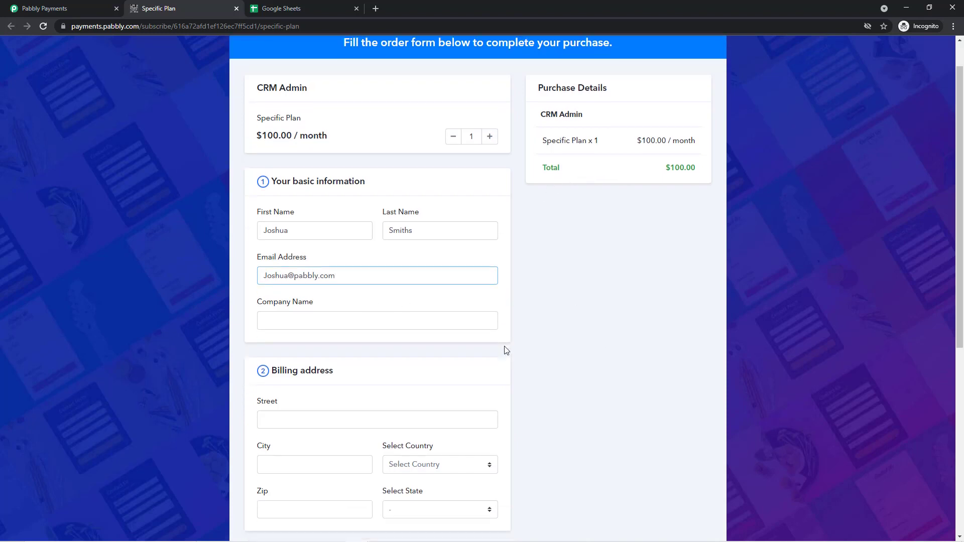
scroll(506, 350, down, 1)
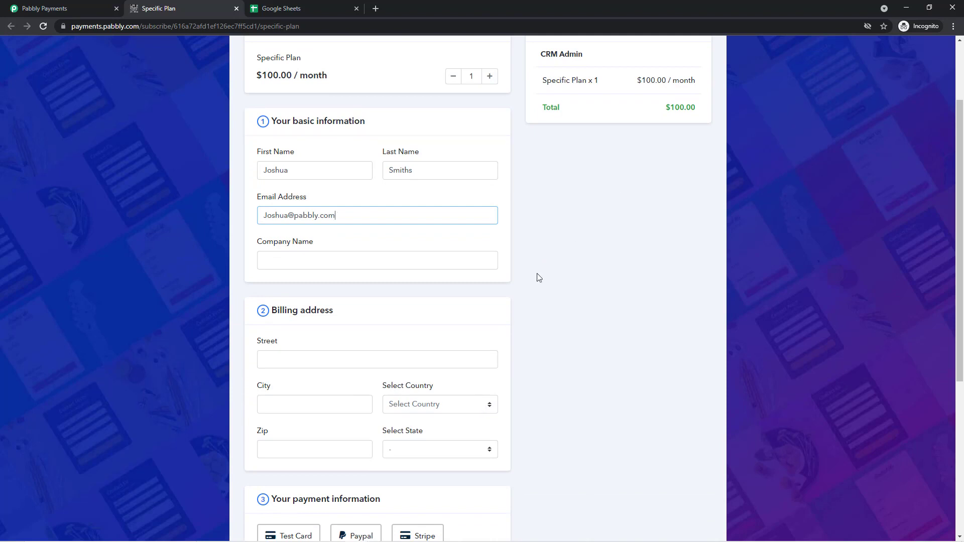
- Set the billing country to India and the billing state to Delhi
click(462, 403)
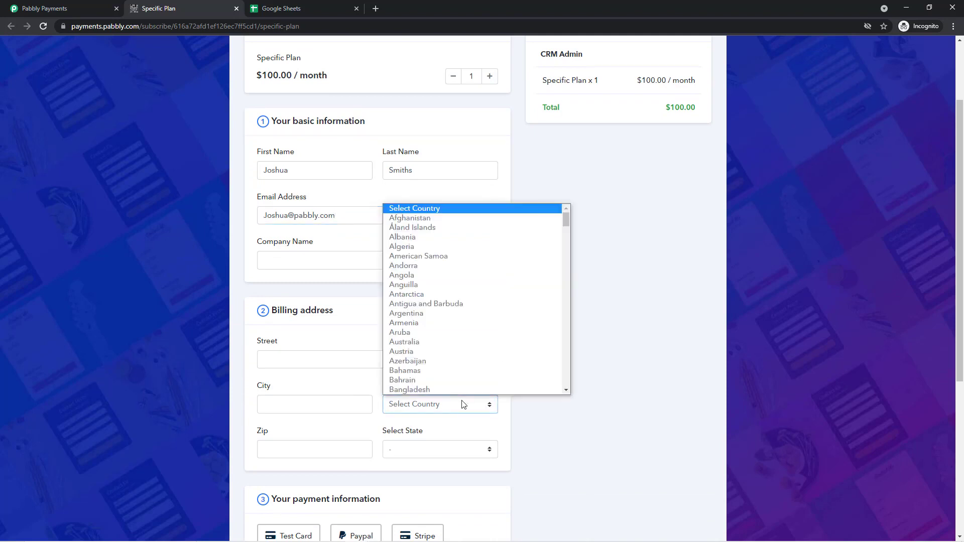
text(india)
key(Return)
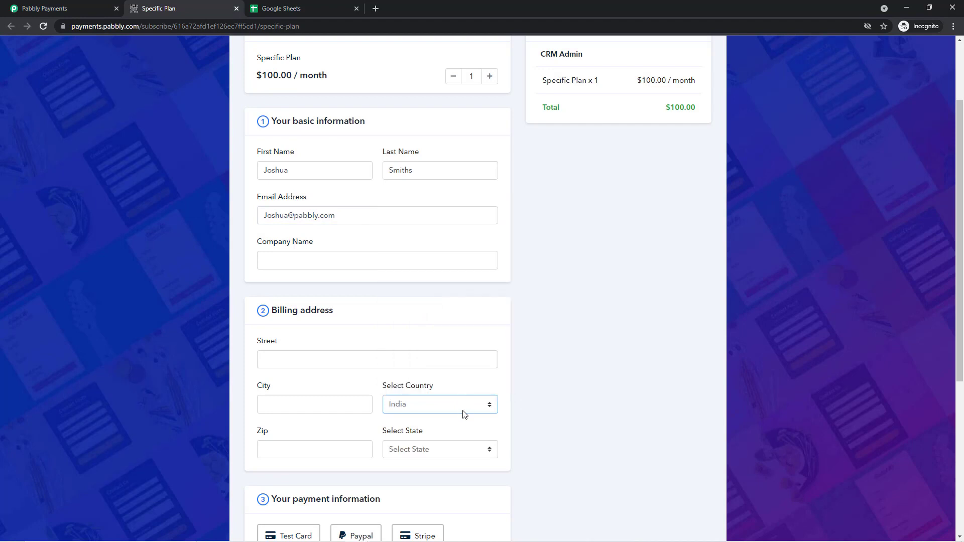
click(458, 449)
scroll(457, 333, down, 1)
click(458, 330)
scroll(502, 306, up, 2)
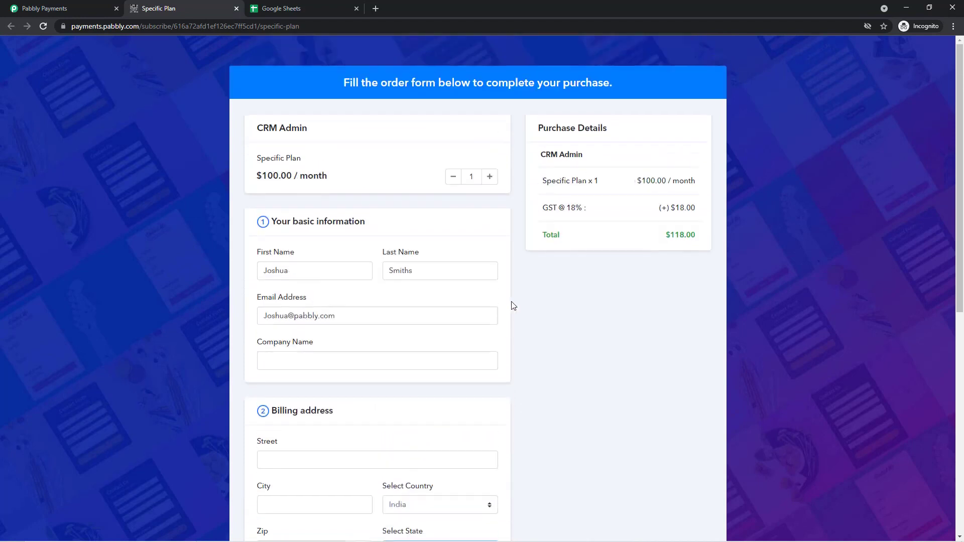
- Check the added $18.00 GST charge and the new $118.00 total
drag(653, 208, 699, 206)
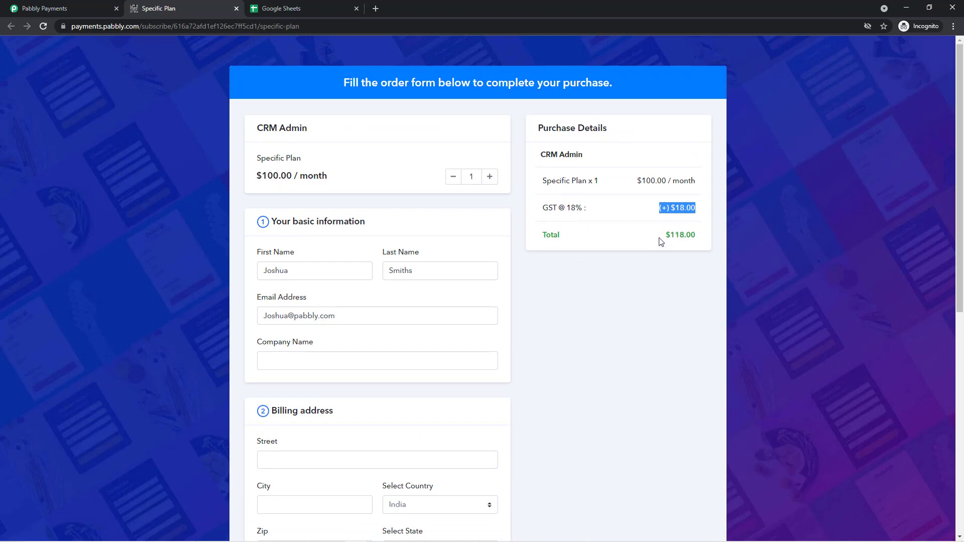
drag(661, 235, 693, 238)
click(648, 256)
scroll(527, 334, down, 4)
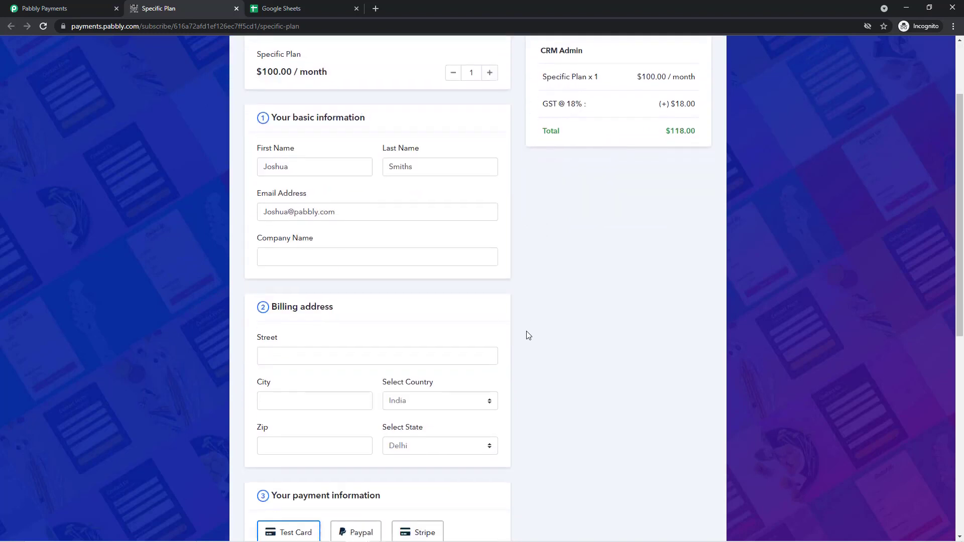
scroll(477, 351, down, 6)
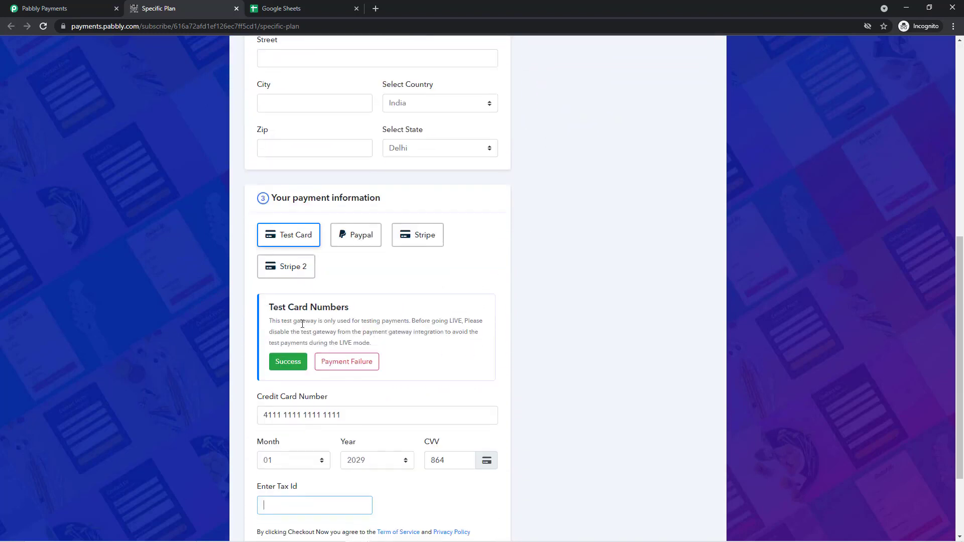
- Enter a sample tax ID in the Tax Id field and submit the order with Checkout Now
click(298, 395)
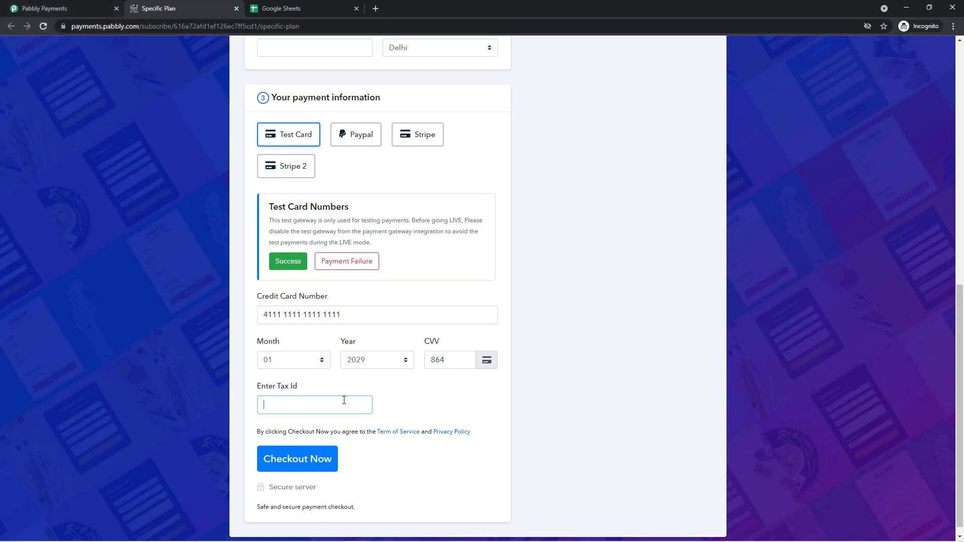
text(TAxID12345667)
key(BackSpace)
scroll(374, 159, up, 8)
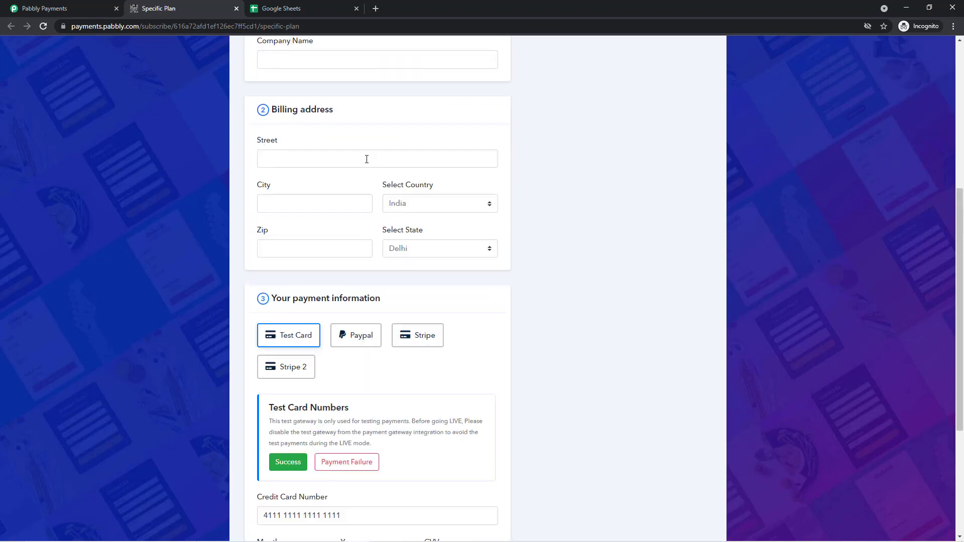
scroll(363, 188, down, 6)
scroll(364, 188, down, 3)
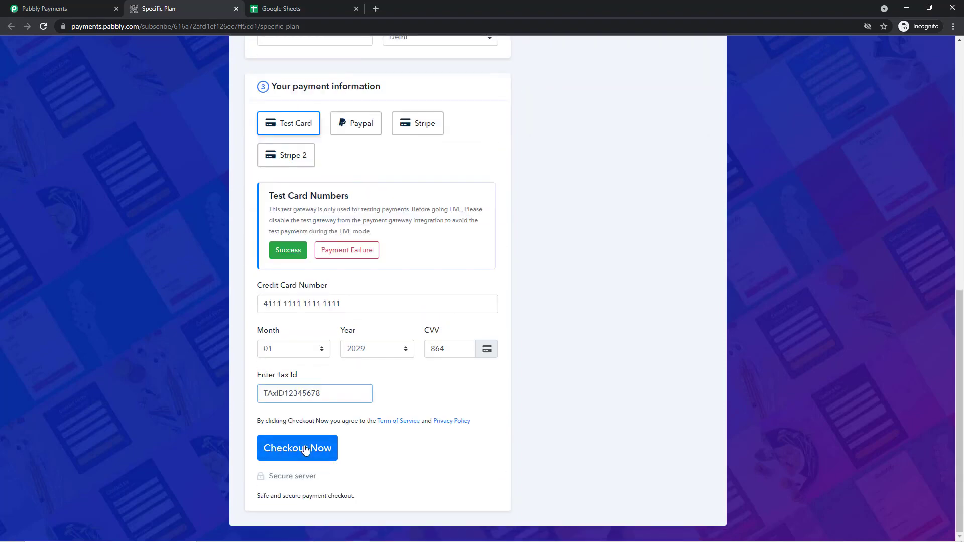
click(316, 448)
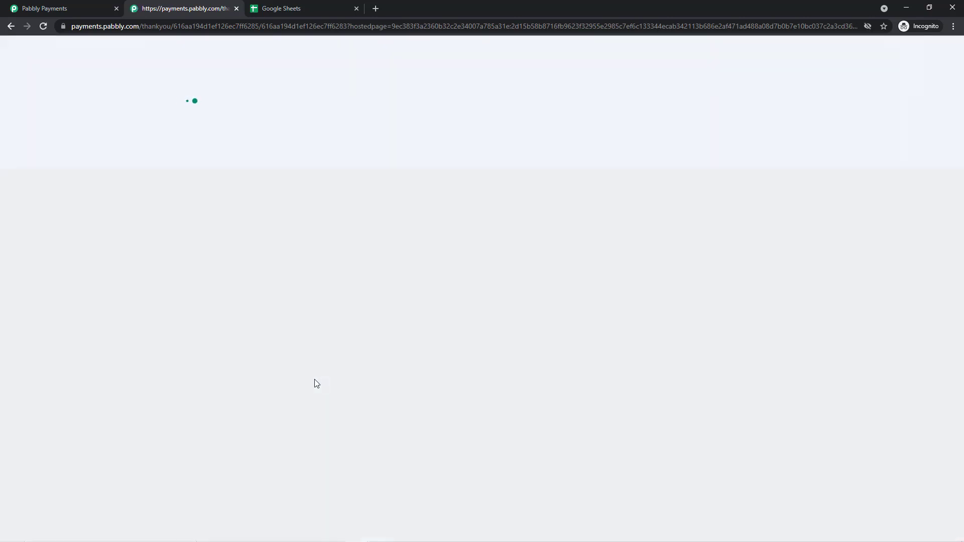
- Open invoice INV-126, check its tax ID and 18% GST ($118 total), then close it
click(54, 8)
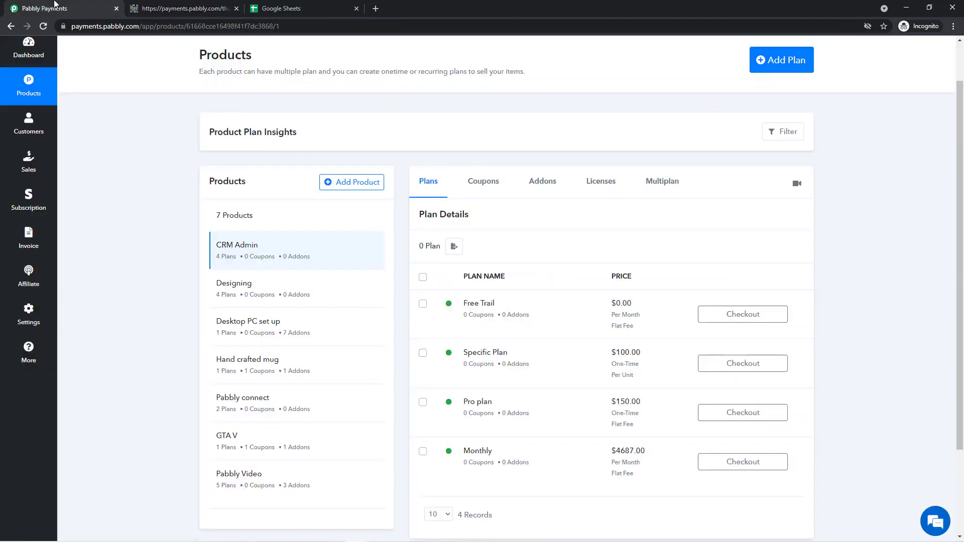
click(23, 251)
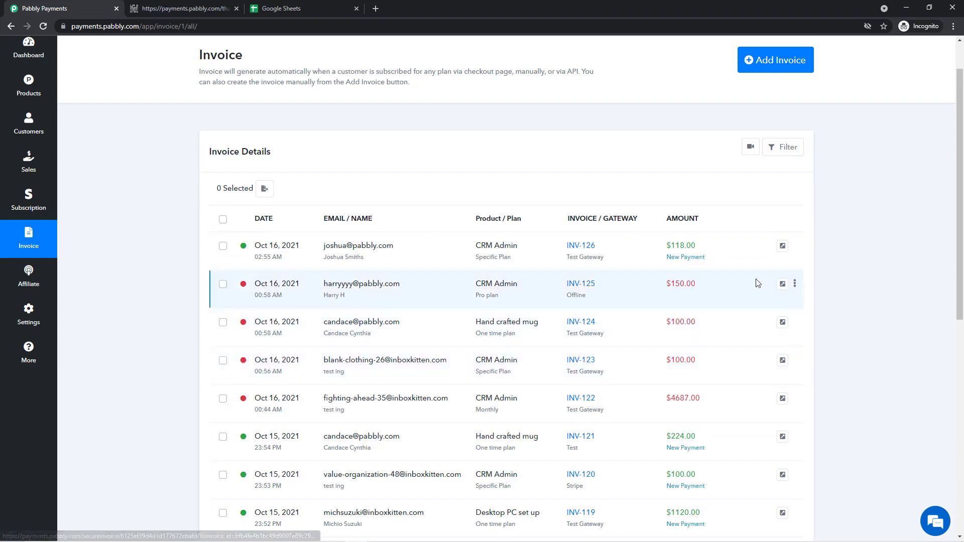
click(590, 249)
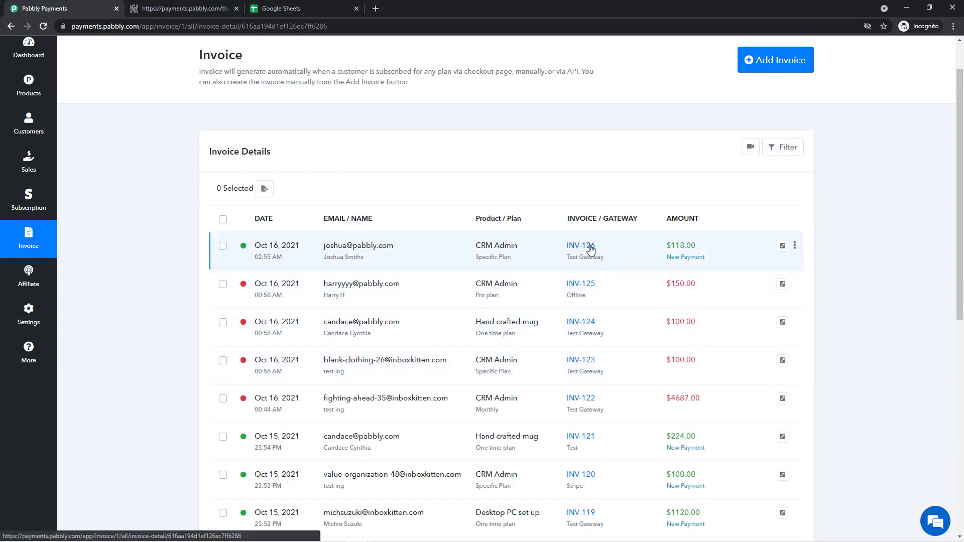
scroll(612, 314, down, 1)
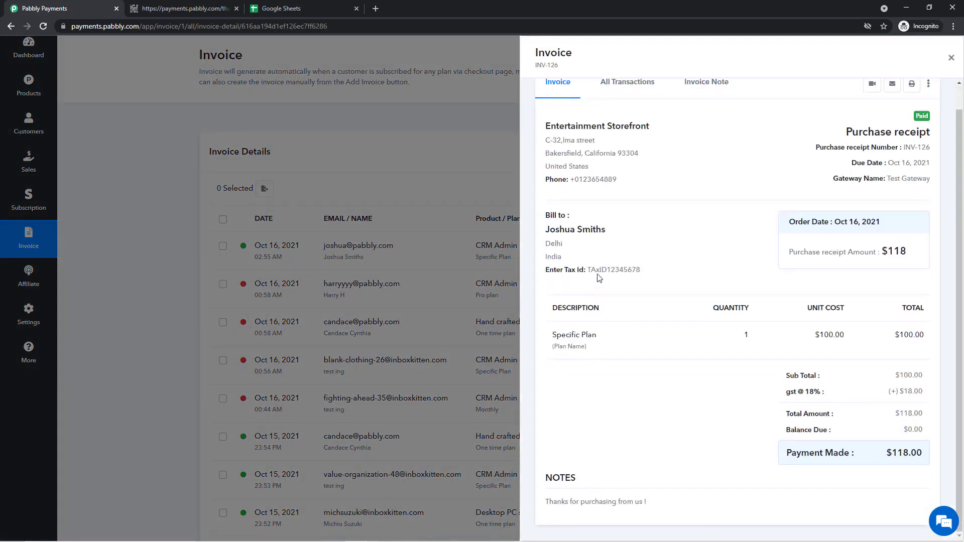
scroll(584, 367, down, 2)
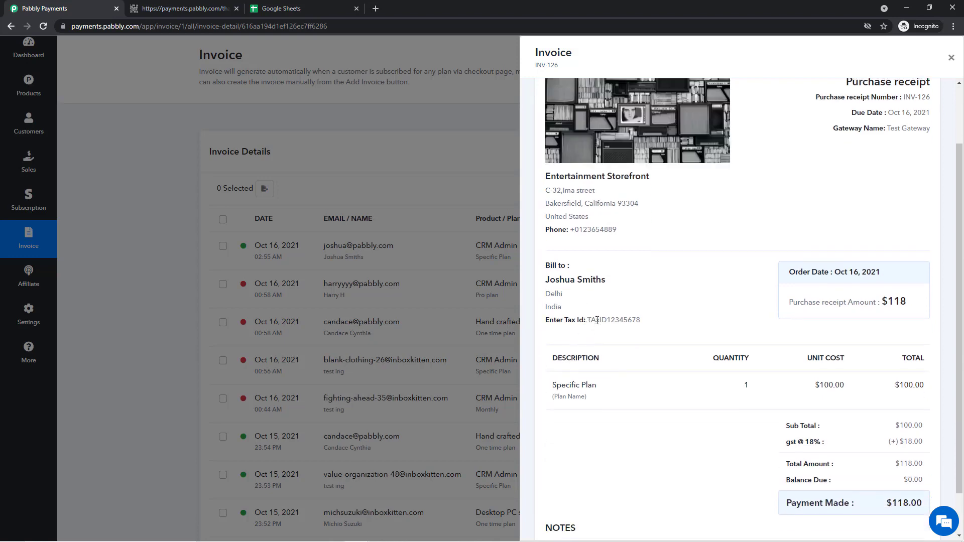
triple_click(596, 320)
click(598, 320)
click(471, 163)
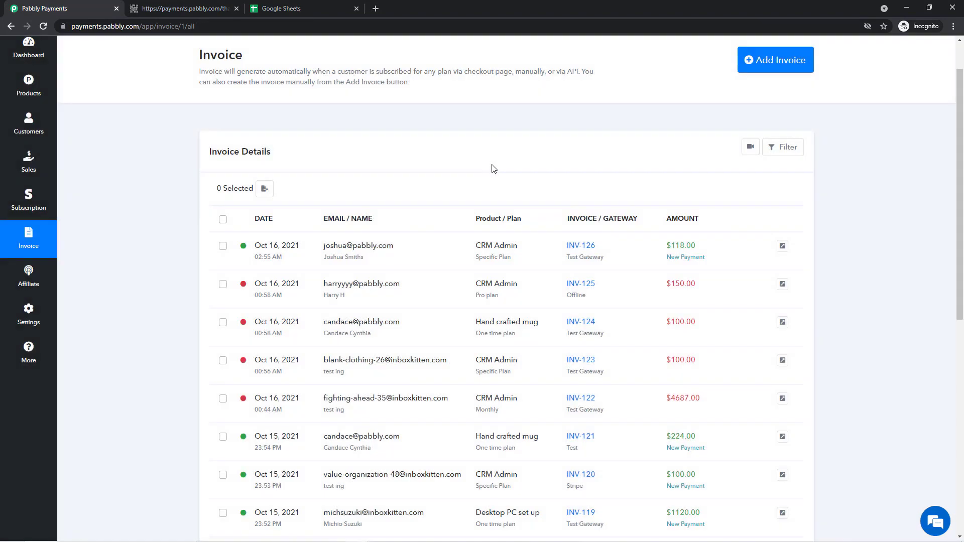
- Open the India tax rule for editing in Tax Settings
click(20, 315)
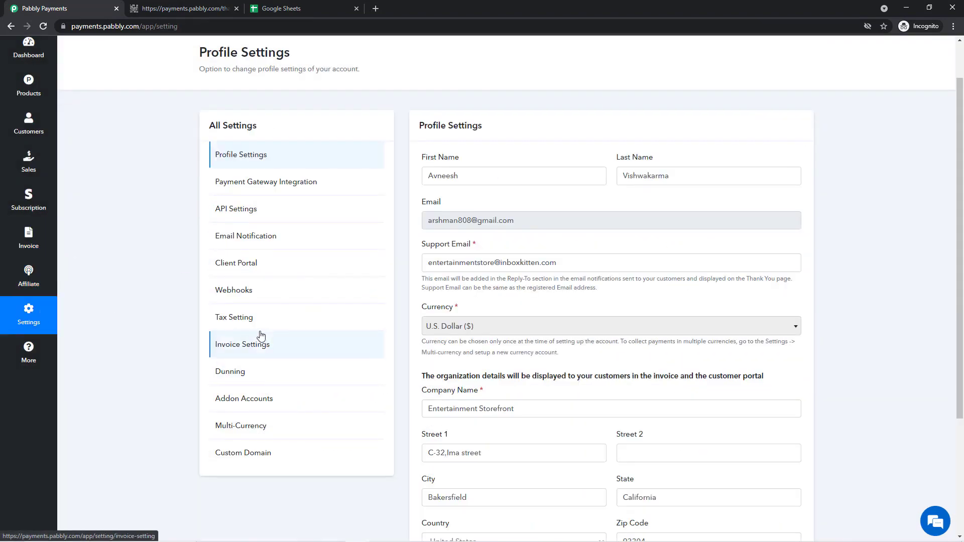
click(251, 317)
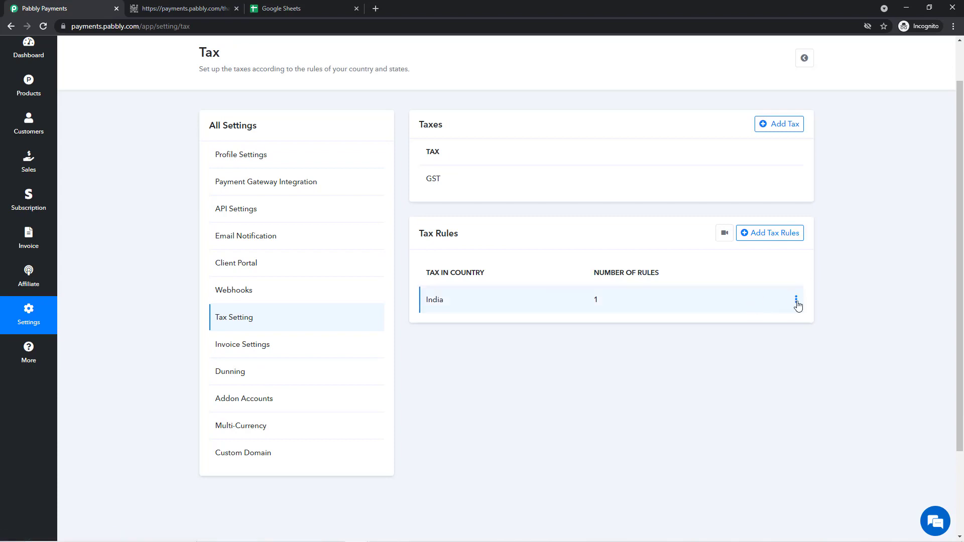
click(795, 299)
click(767, 282)
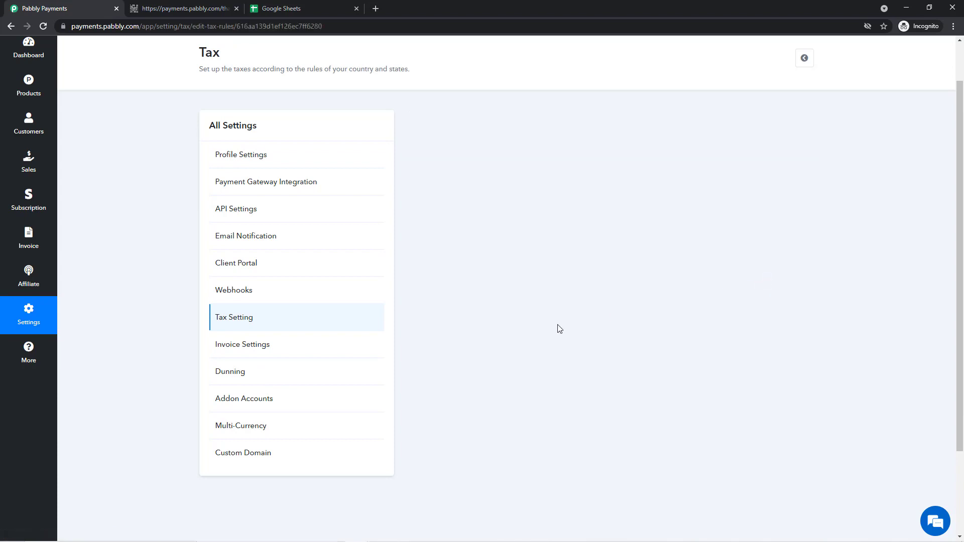
scroll(452, 308, down, 1)
scroll(451, 308, down, 1)
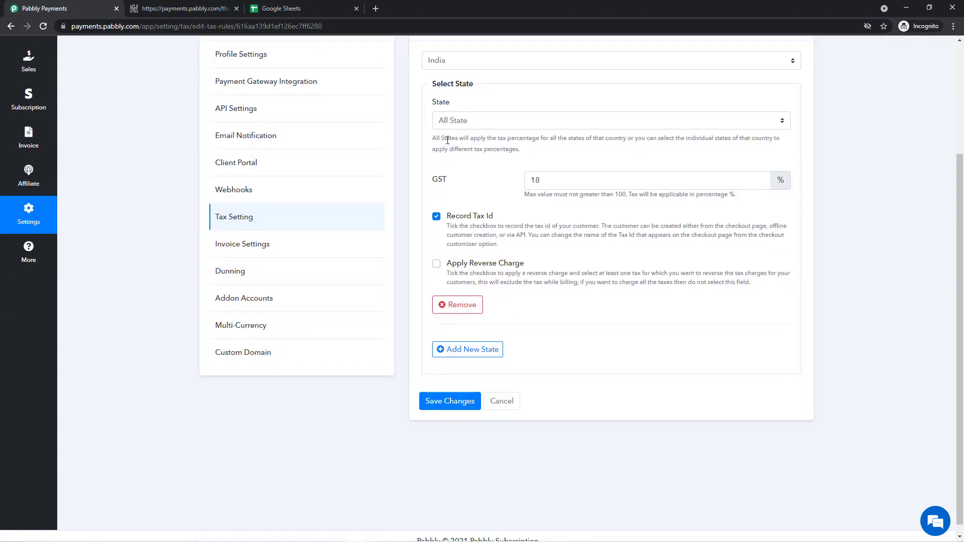
drag(527, 225, 468, 222)
click(495, 276)
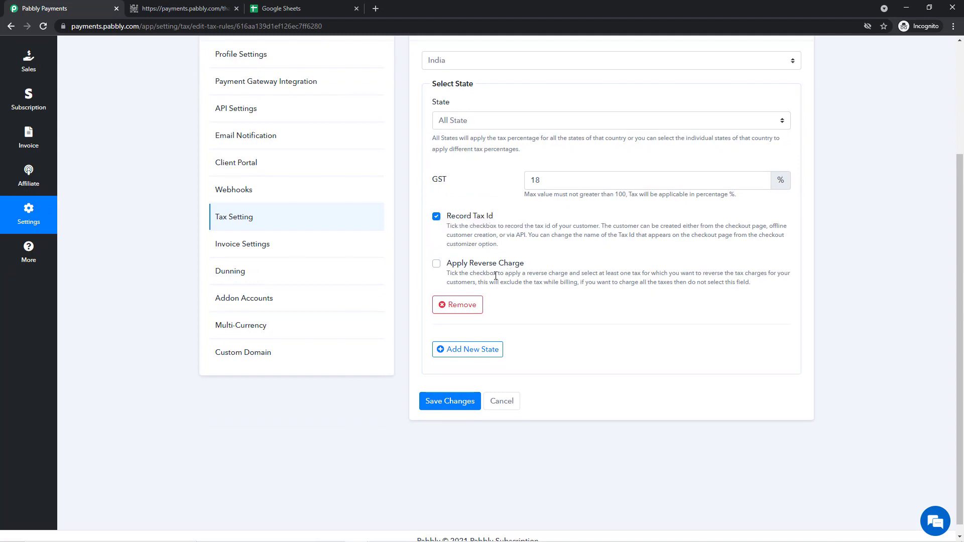
- Turn on Apply Reverse Charge for GST in the India rule and save the changes
click(437, 266)
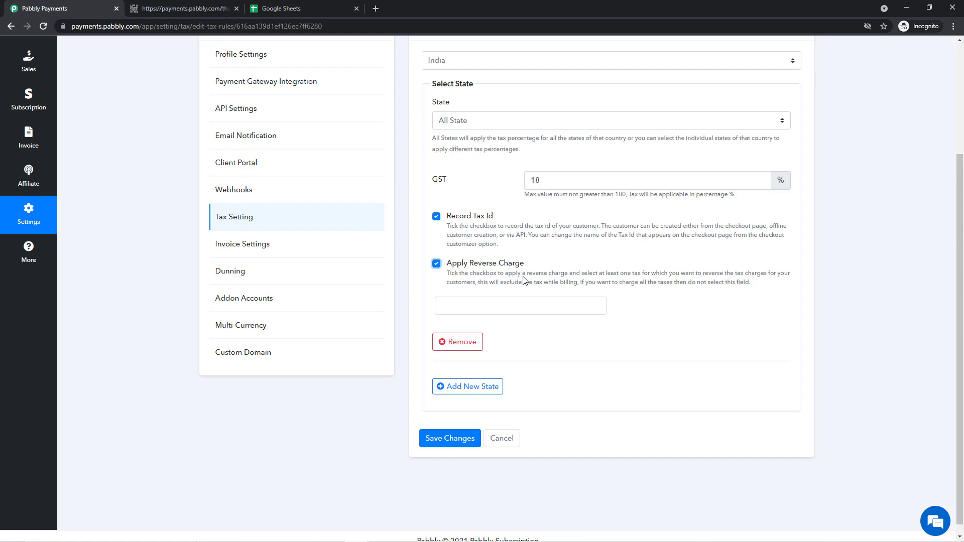
click(473, 307)
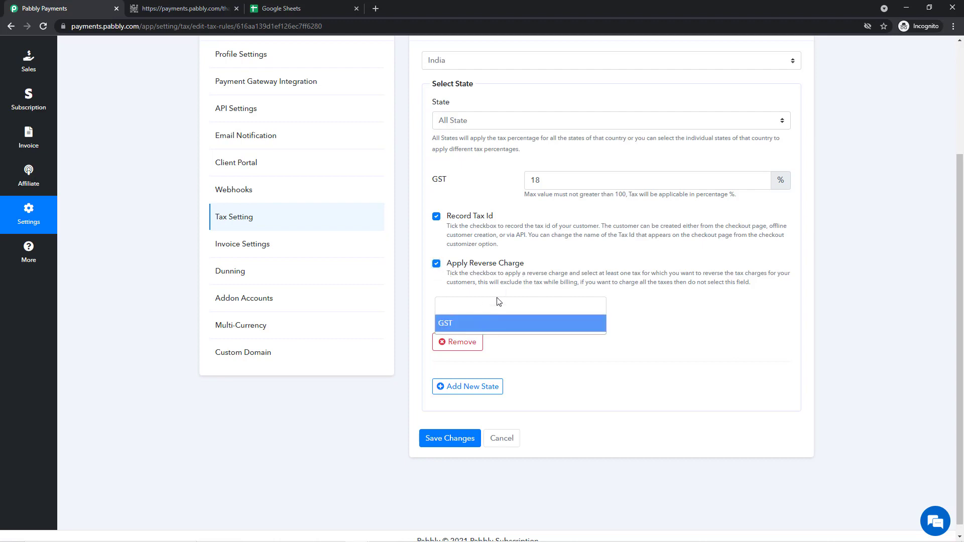
click(510, 329)
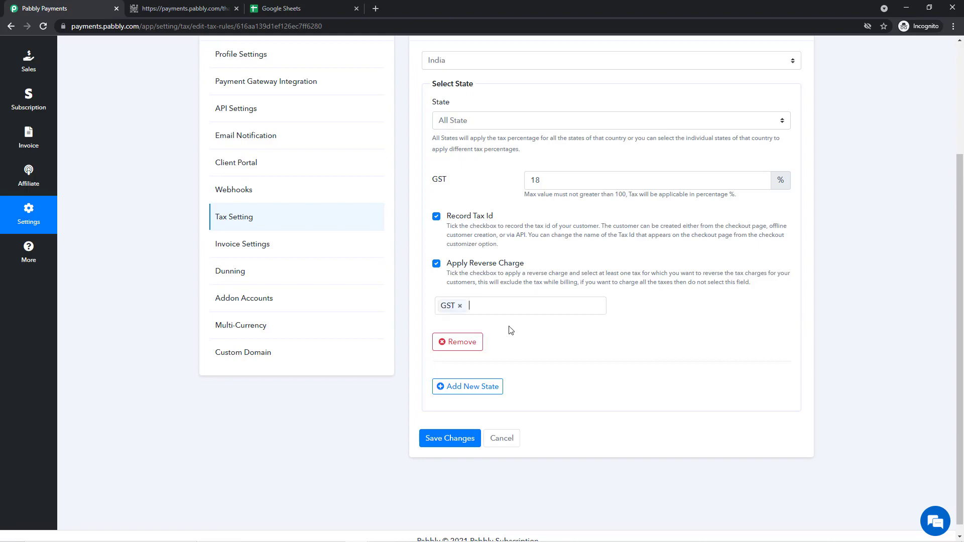
scroll(493, 333, down, 1)
click(461, 427)
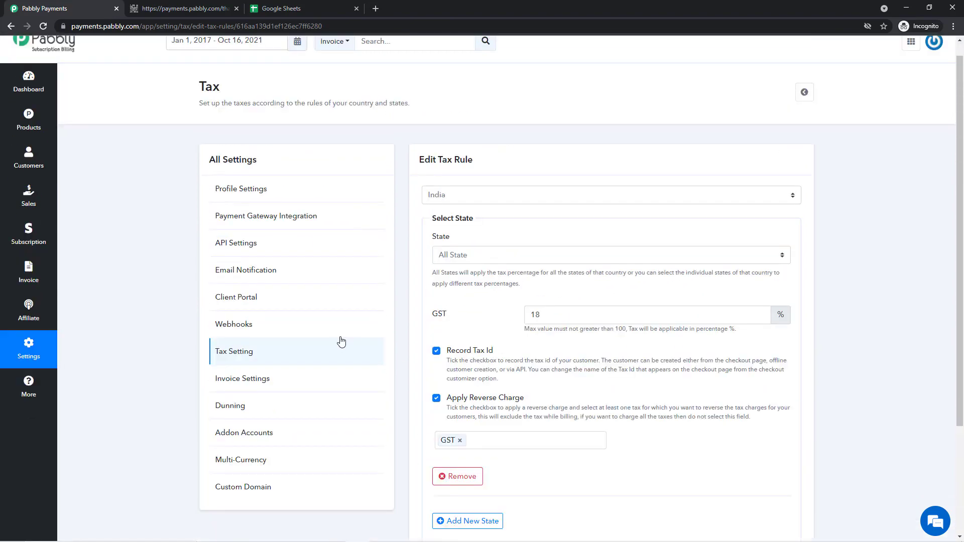
- Open the checkout for the Designing product's Monthly recurring plan
click(29, 136)
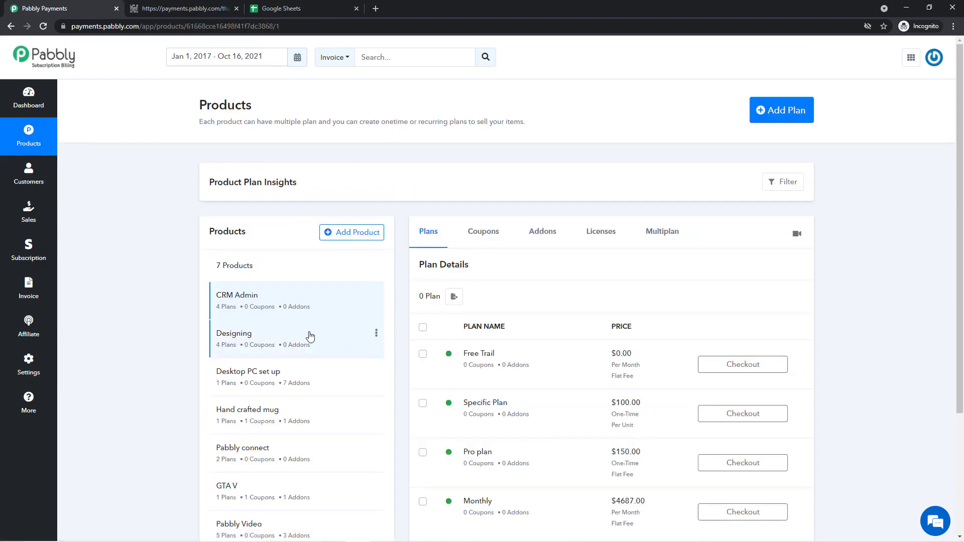
click(256, 335)
scroll(552, 293, down, 1)
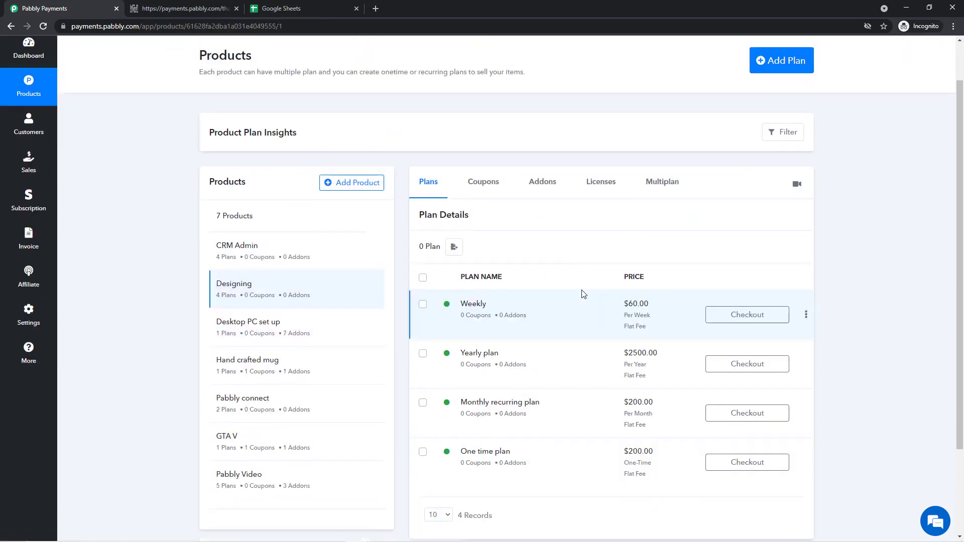
click(738, 419)
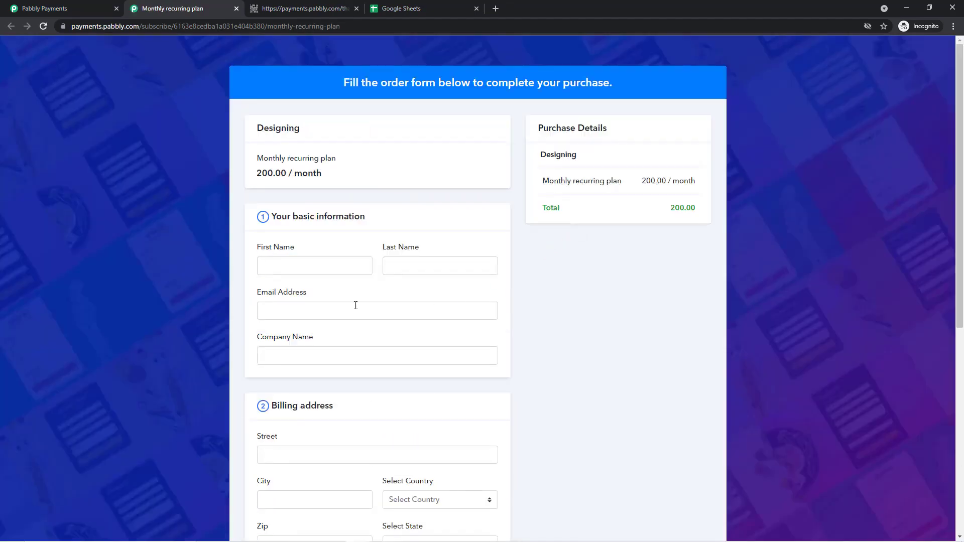
- Enter the buyer's name and e-mail address on the checkout form
click(353, 266)
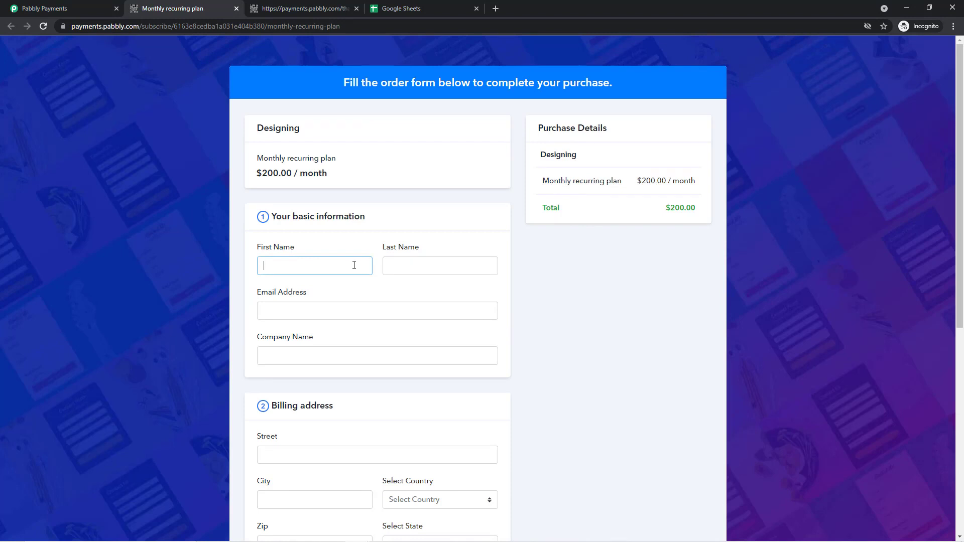
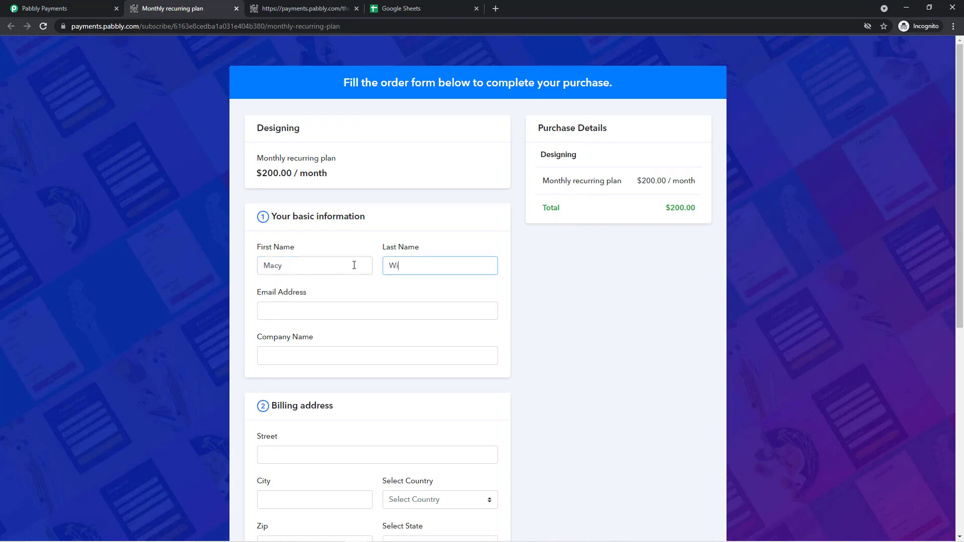
click(344, 304)
click(346, 305)
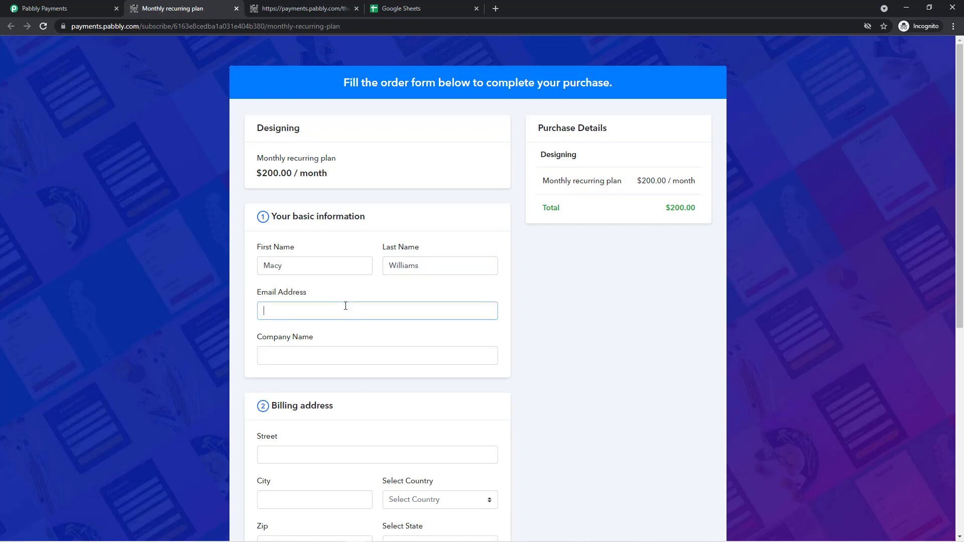
scroll(346, 305, down, 5)
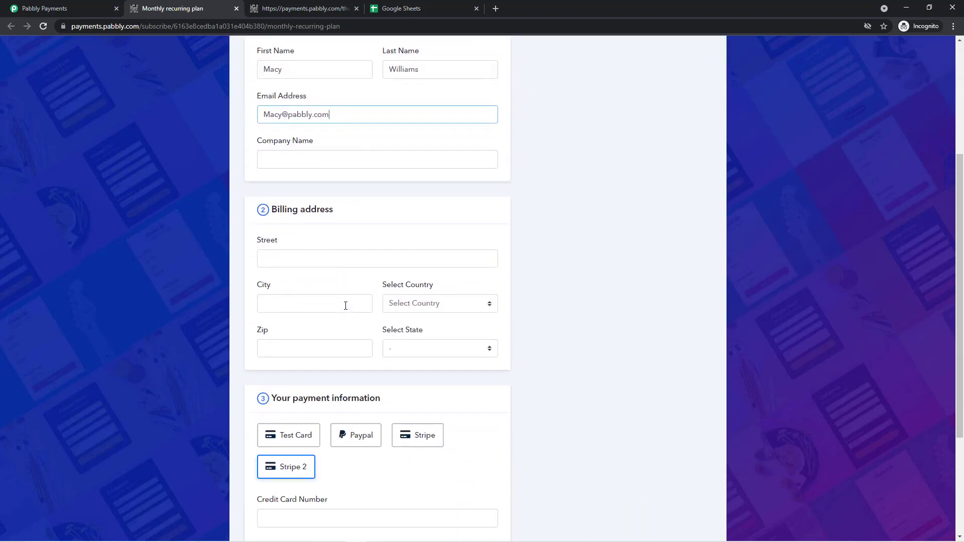
- Set the billing country to India and the billing state to Chhattisgarh
click(439, 250)
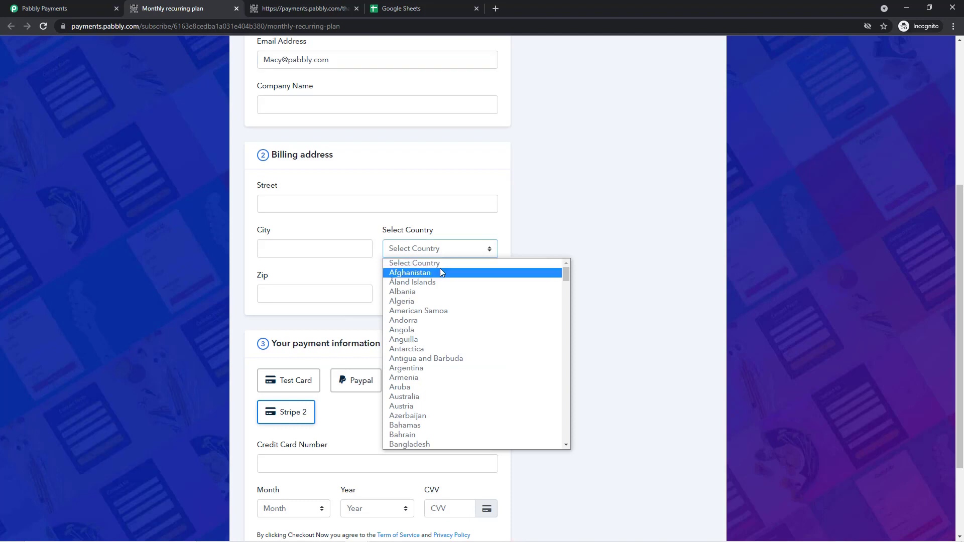
key(z)
key(Down)
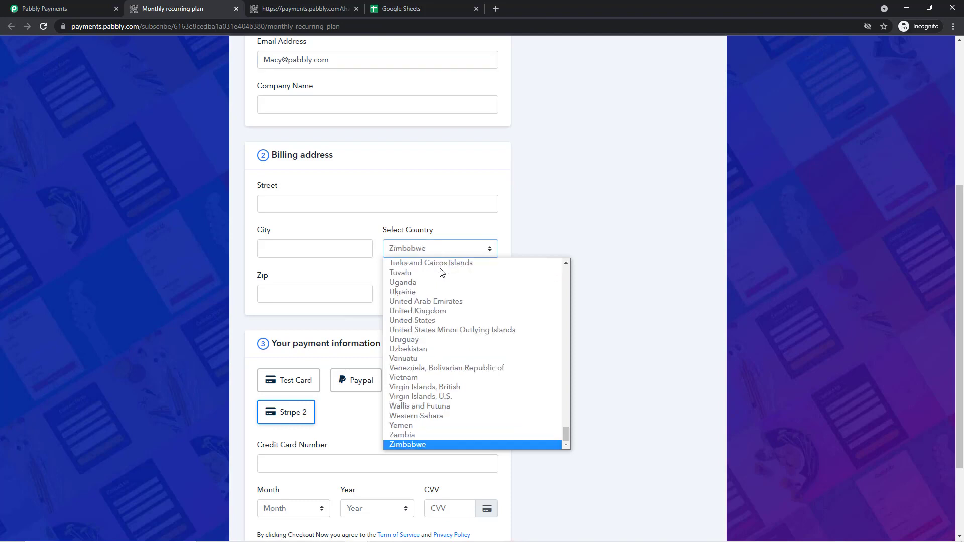
click(435, 255)
text(in)
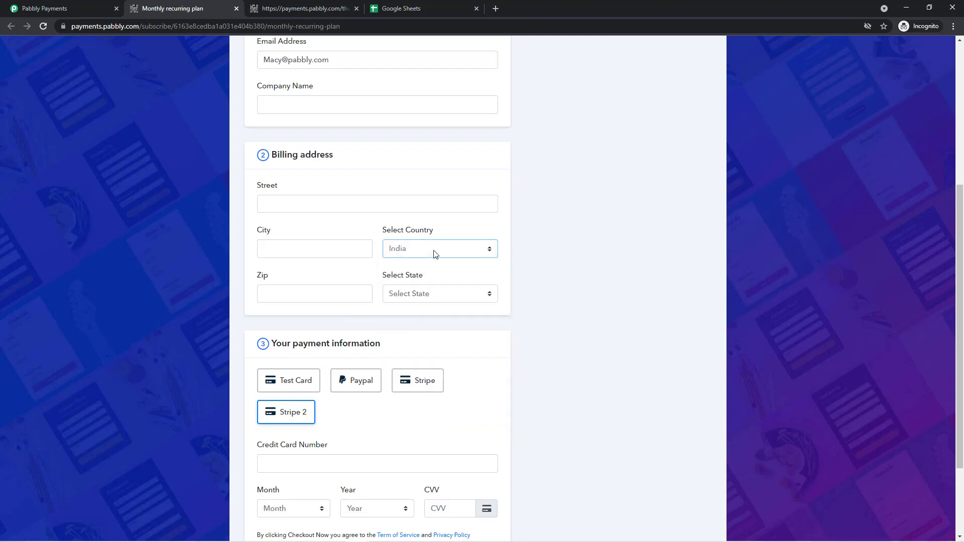
click(435, 253)
click(465, 447)
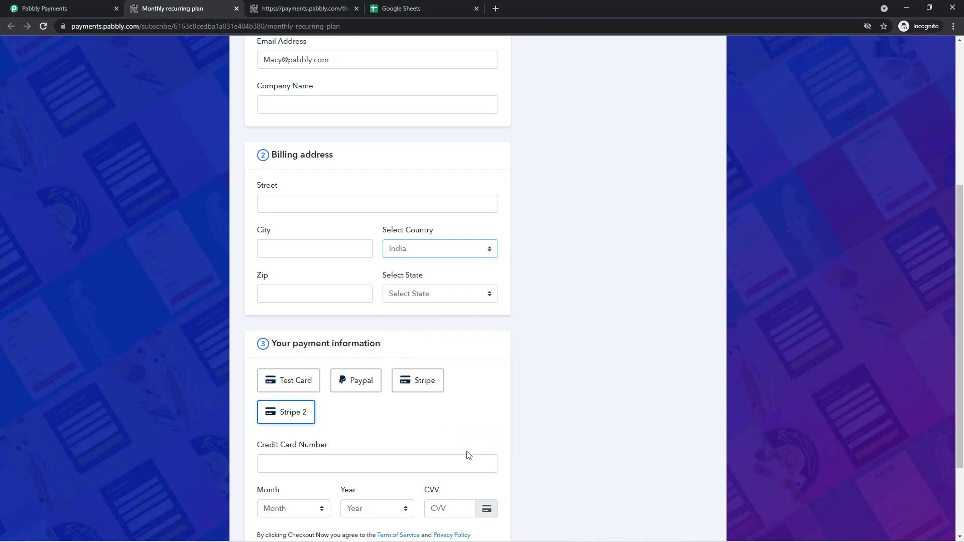
click(444, 296)
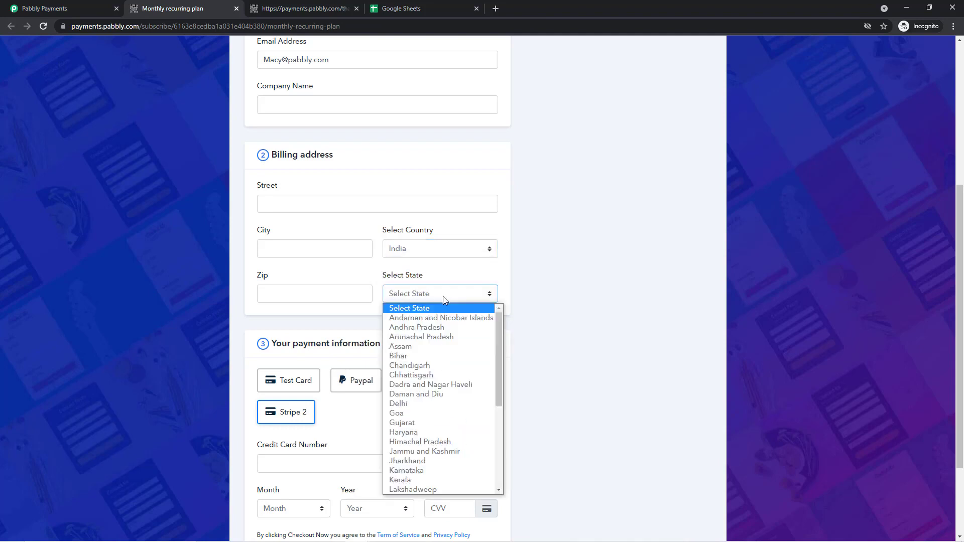
click(435, 375)
- Choose the Test Card gateway with Success card details and focus the tax ID field
scroll(303, 331, down, 2)
click(296, 289)
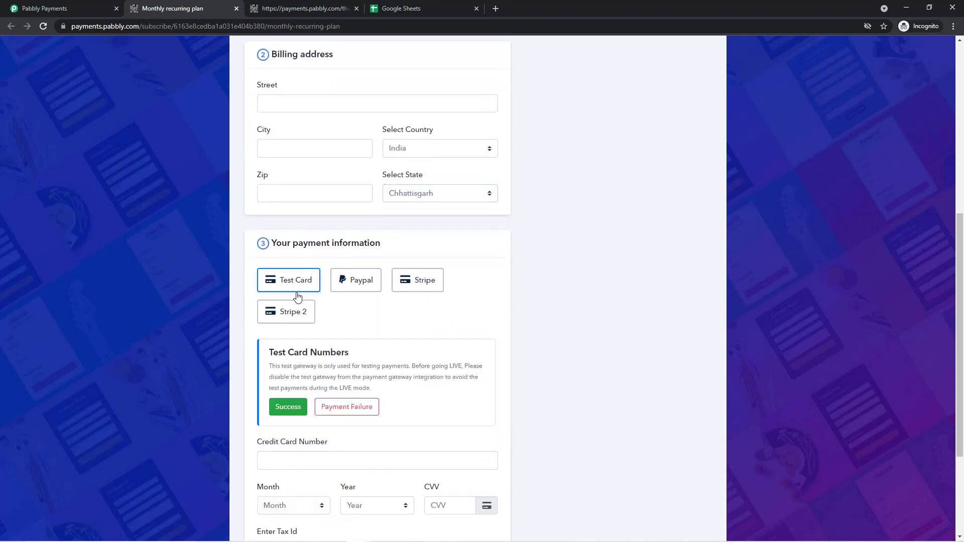
click(296, 407)
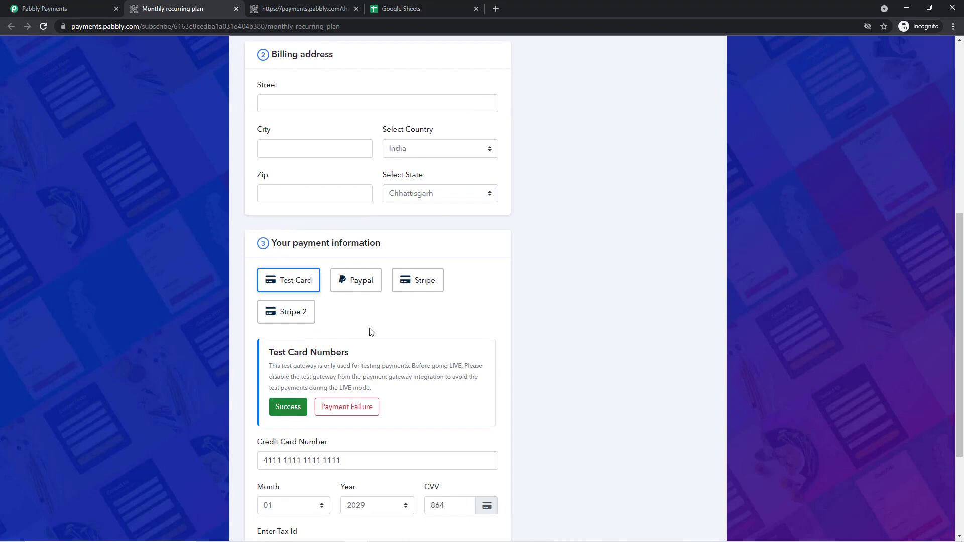
scroll(409, 355, down, 2)
click(335, 448)
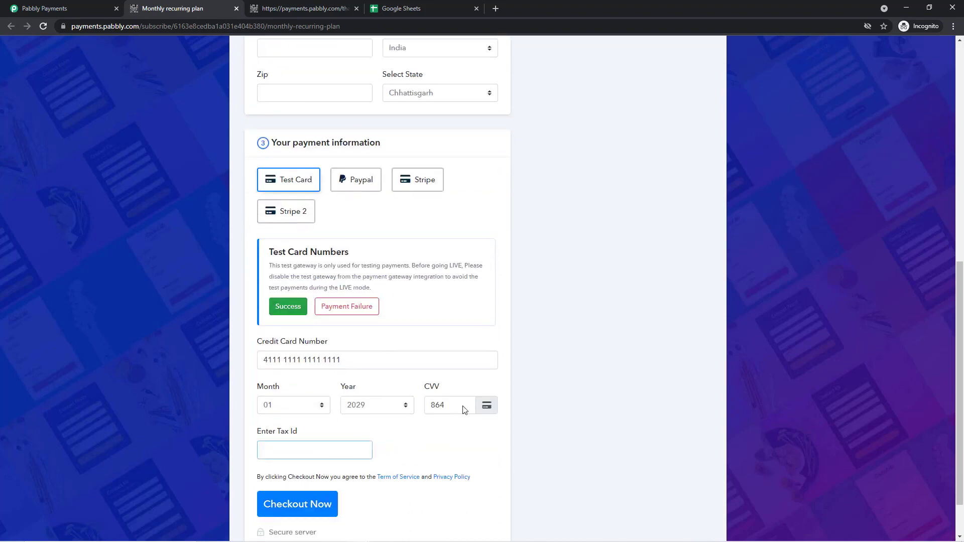
scroll(534, 363, up, 9)
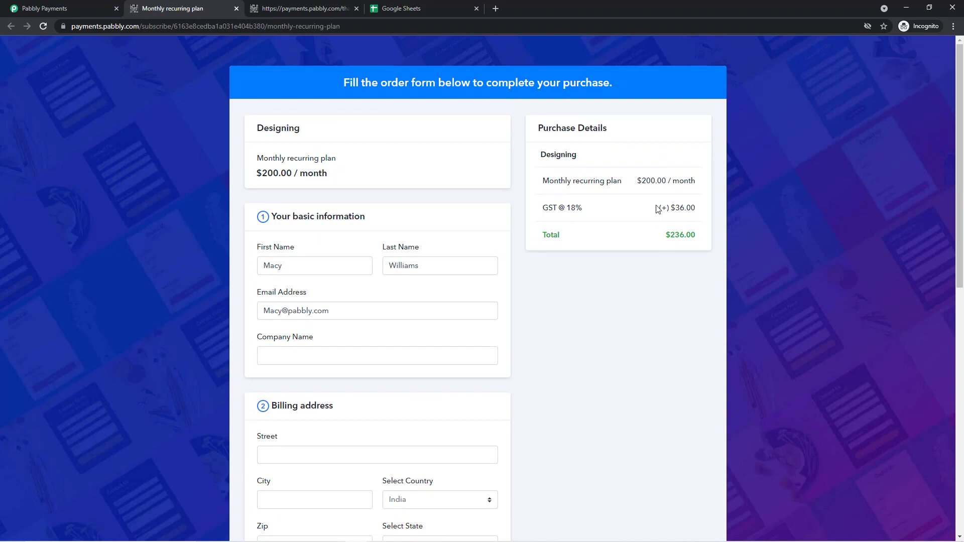
- Confirm the $36.00 GST @ 18% charge, enter tax ID 'TaxIDnotfound', and submit the order
drag(657, 209, 694, 211)
scroll(383, 294, down, 8)
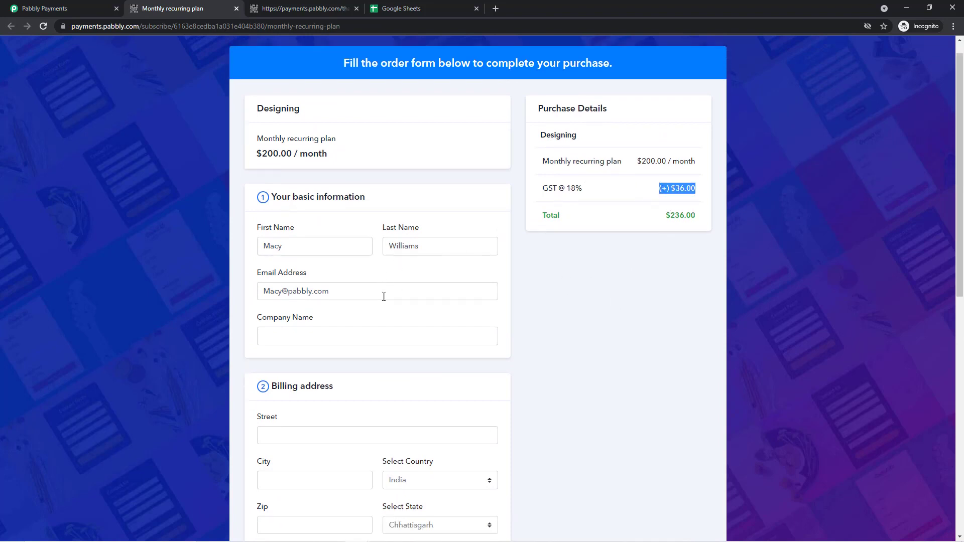
scroll(332, 464, down, 2)
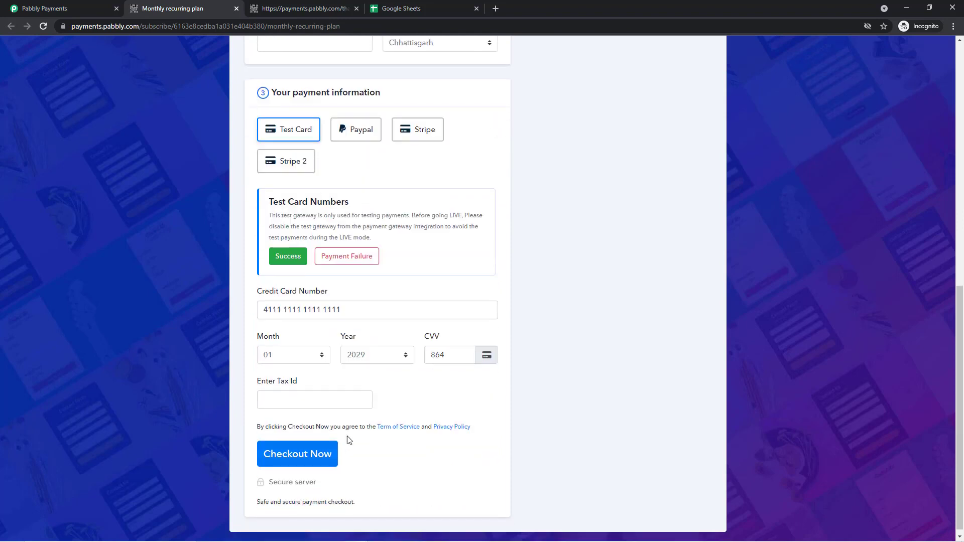
click(361, 407)
text(IDnotfound)
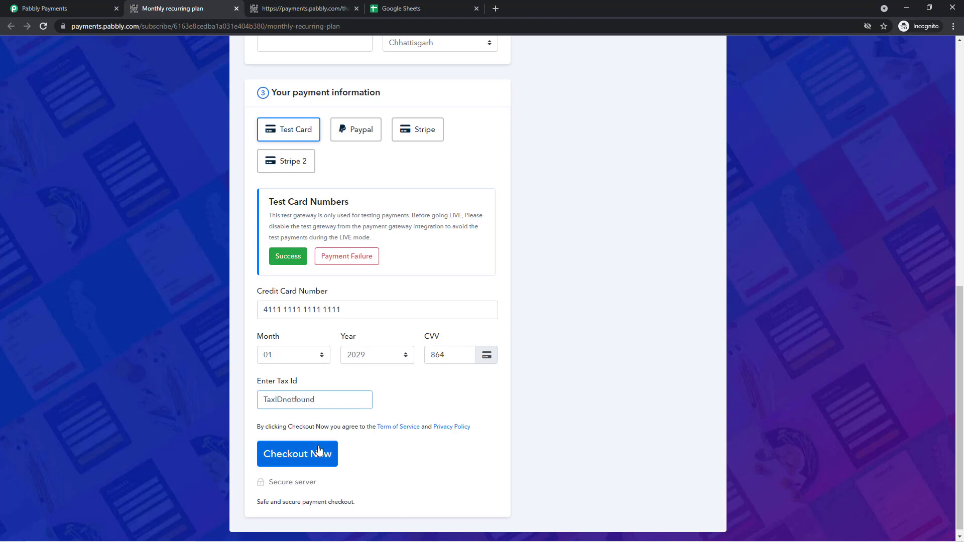
click(317, 454)
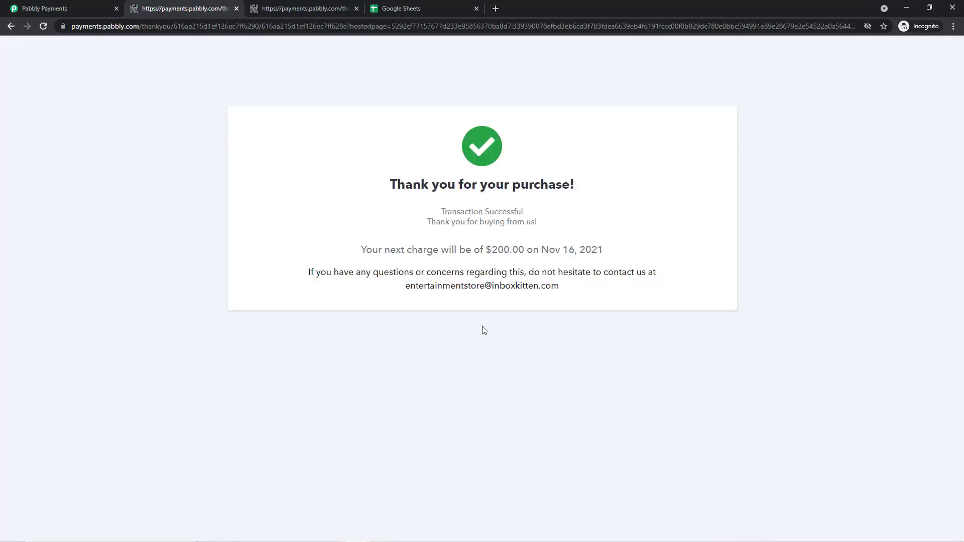
- Open invoice INV-127 from the invoice list on the Pabbly dashboard
click(55, 7)
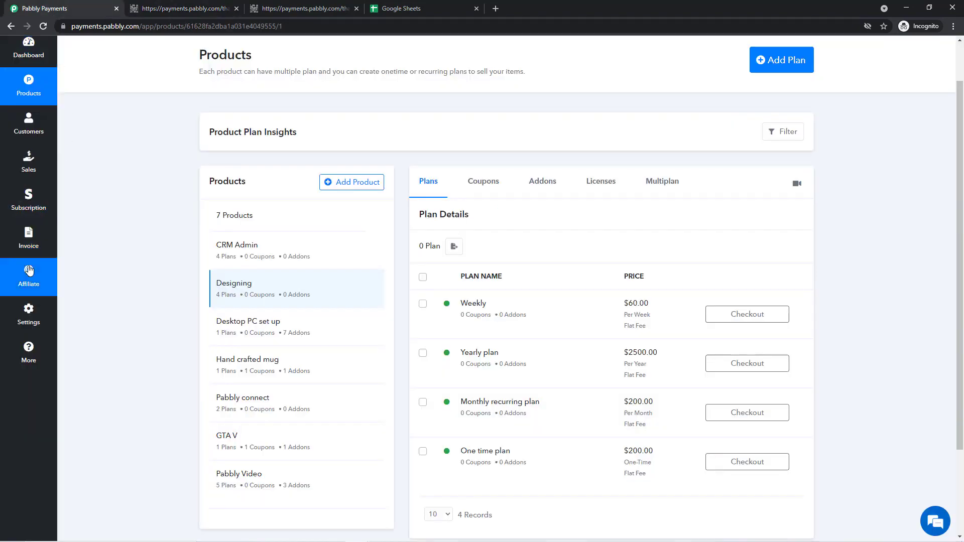
click(28, 238)
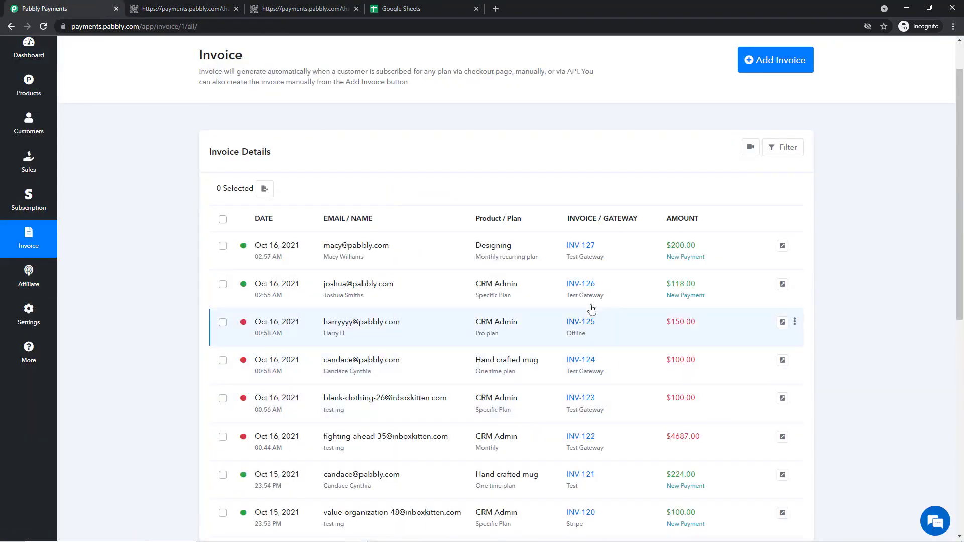
click(592, 248)
scroll(644, 346, down, 3)
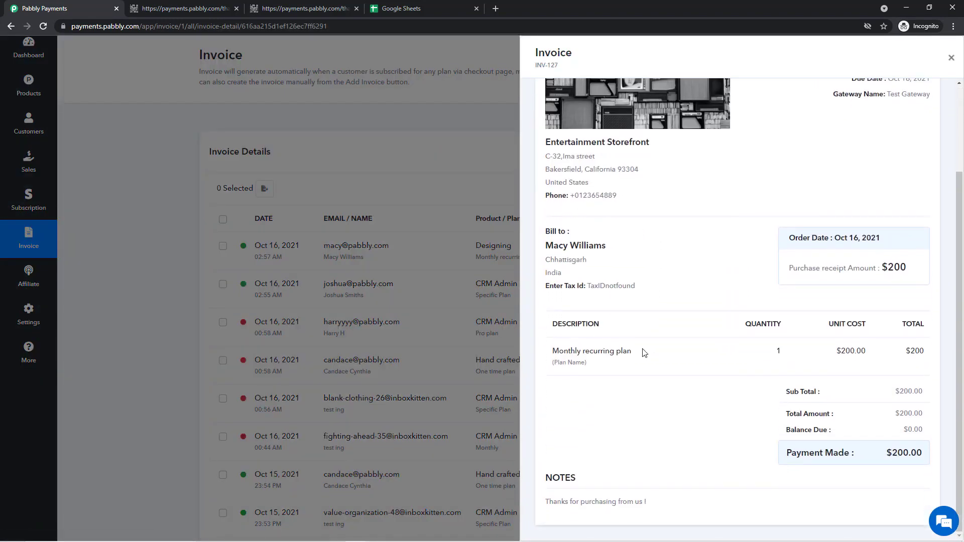
- Check INV-127's $200.00 payment and its 'Enter Tax Id' label, then go to the products page
triple_click(894, 455)
click(694, 383)
triple_click(620, 286)
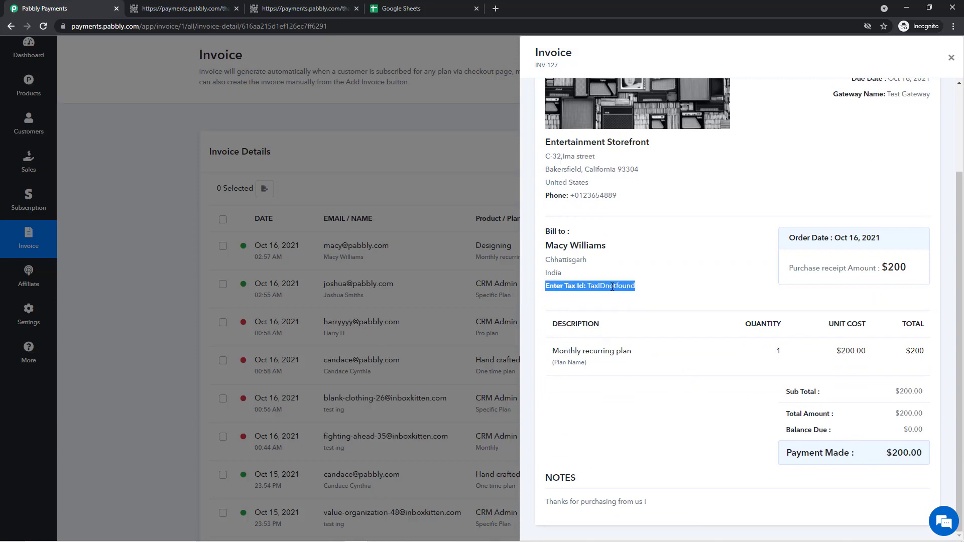
click(722, 466)
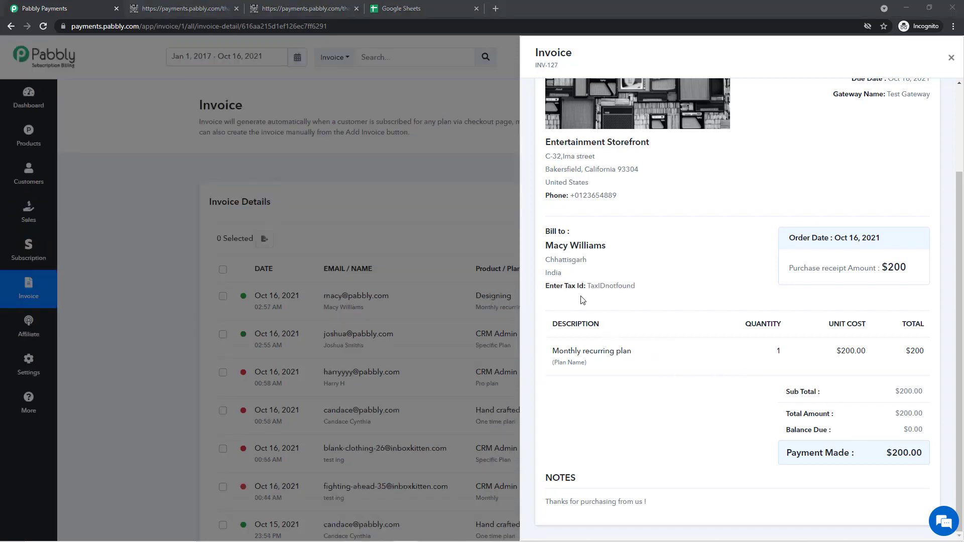
double_click(555, 286)
drag(554, 286, 581, 294)
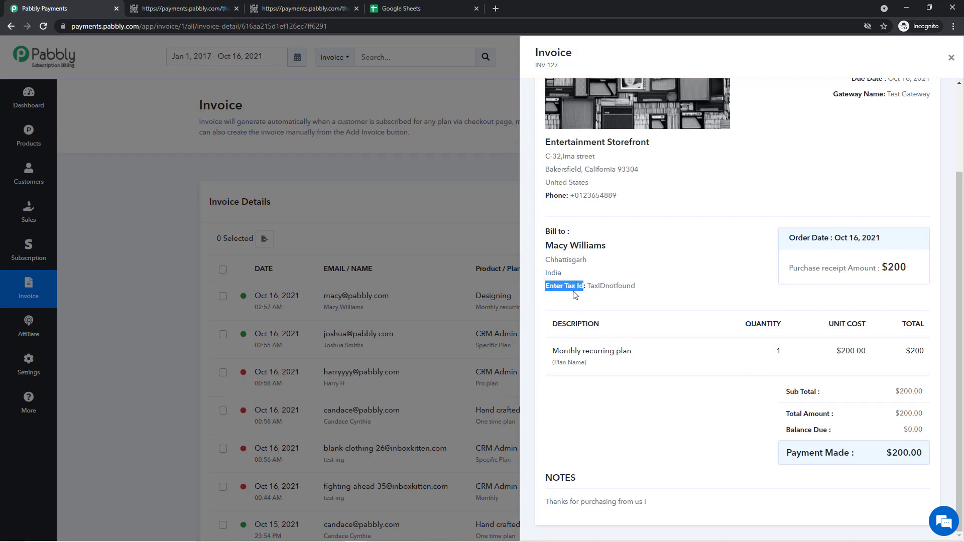
click(575, 293)
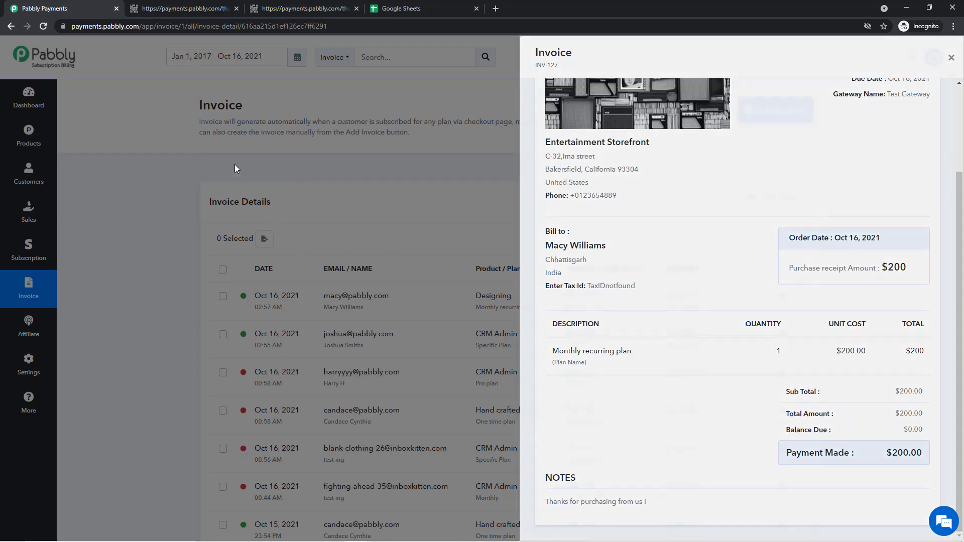
click(20, 136)
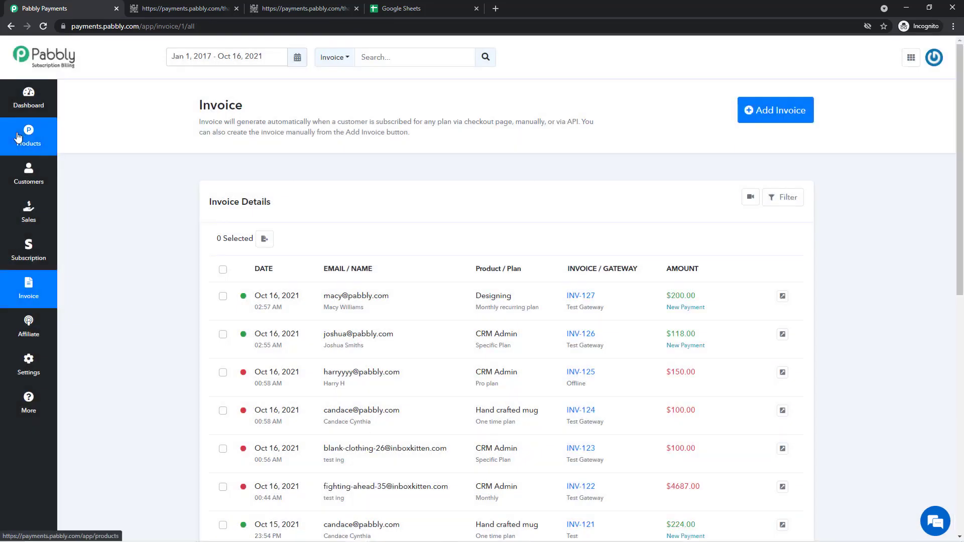
- Open the Checkout Customizer from the Free Trail plan's actions menu
scroll(635, 258, down, 2)
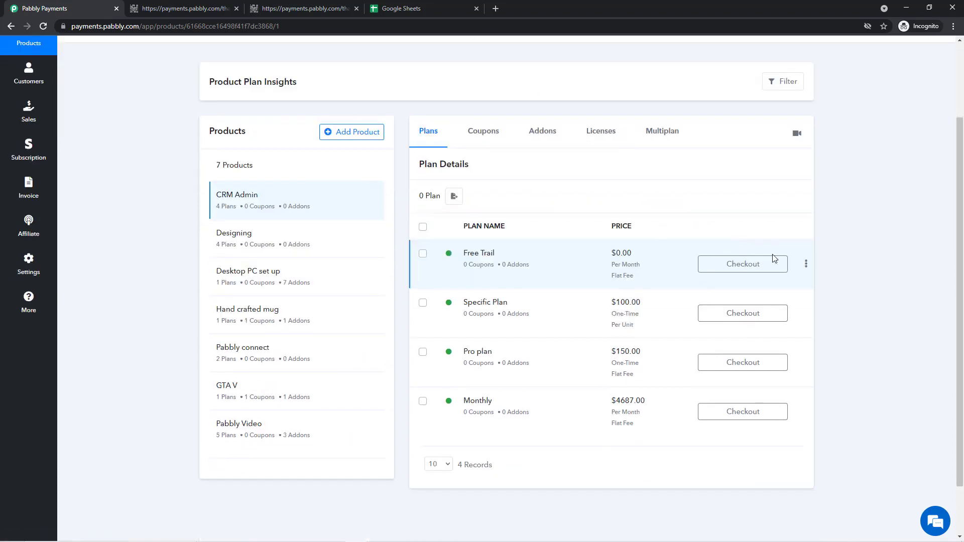
click(805, 264)
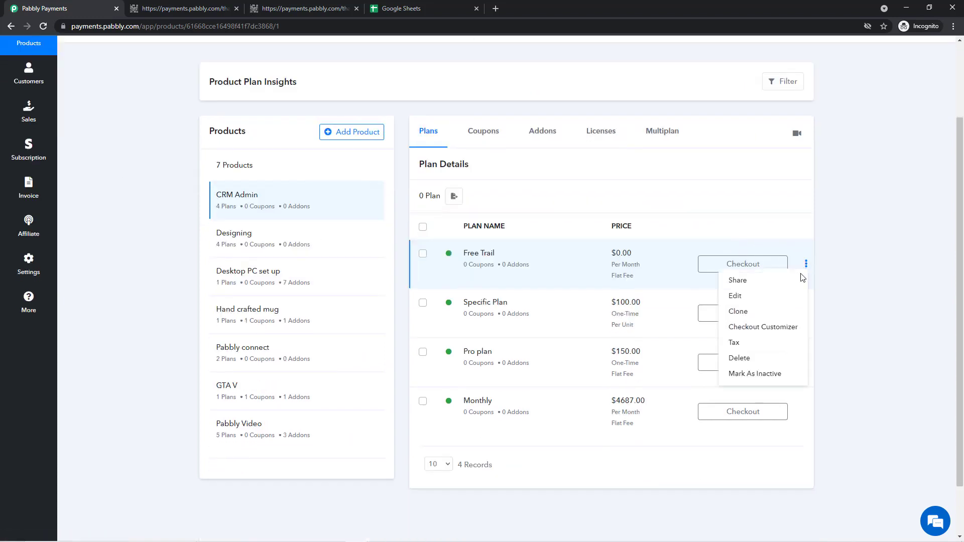
click(774, 333)
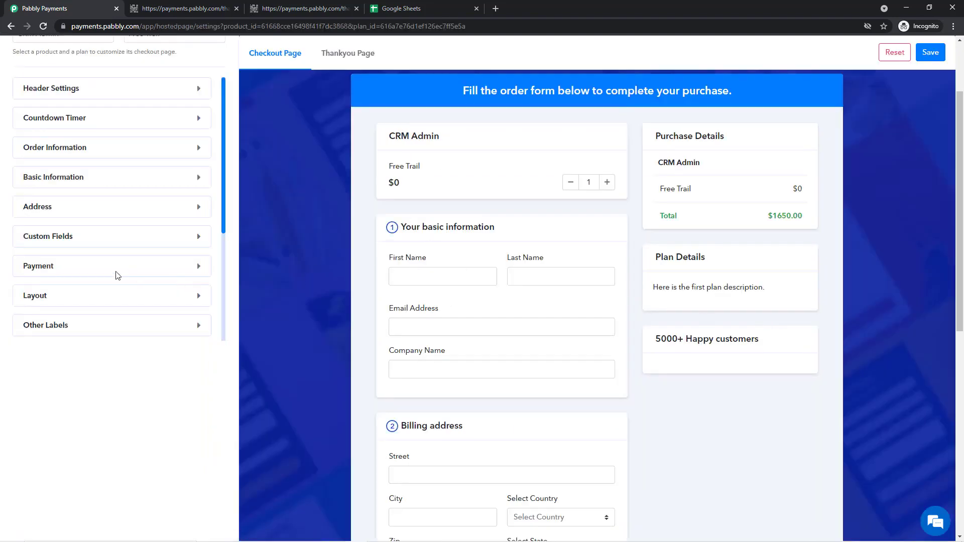
- In the Free Trail checkout's payment settings, replace the Tax ID label with 'GST IN' and save
click(73, 271)
scroll(106, 308, down, 5)
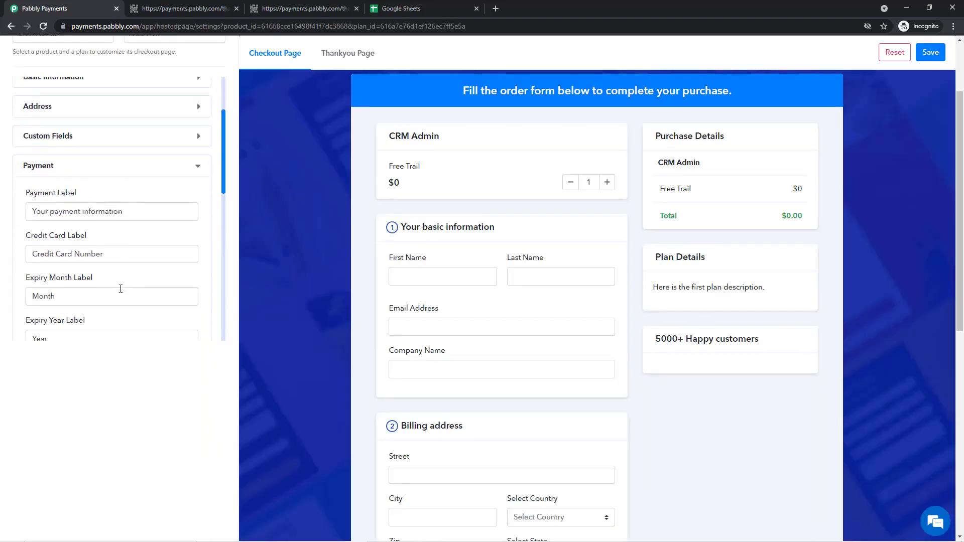
scroll(116, 286, down, 1)
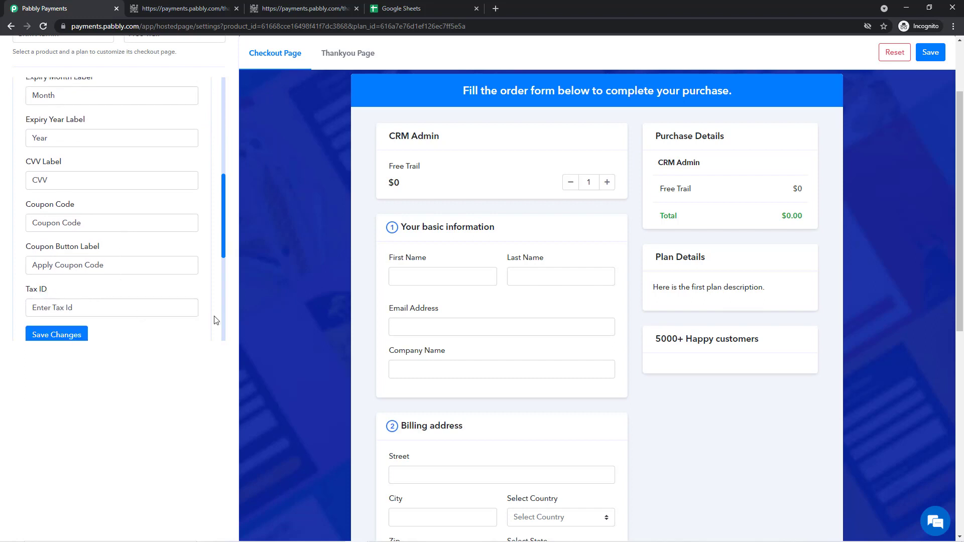
triple_click(94, 309)
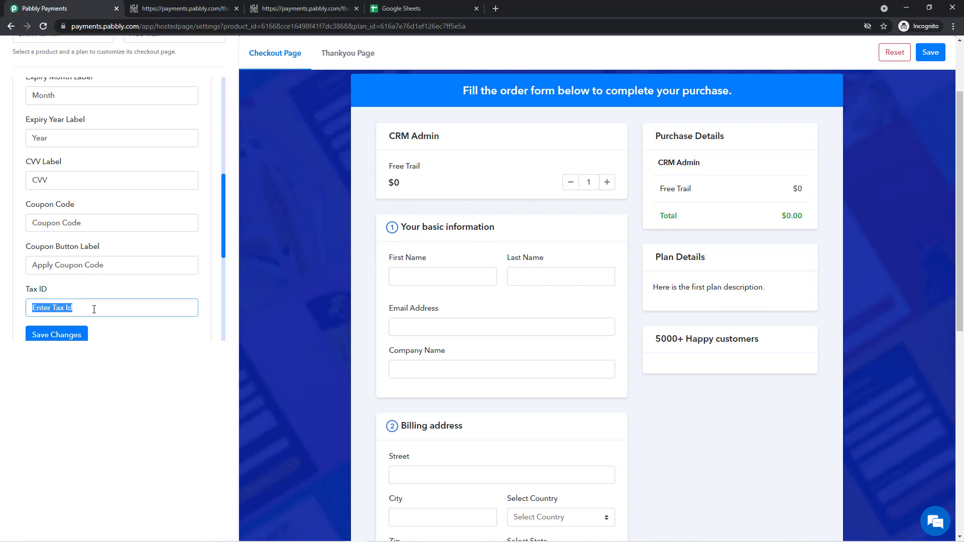
text(GST IN)
scroll(350, 305, down, 8)
scroll(215, 296, up, 5)
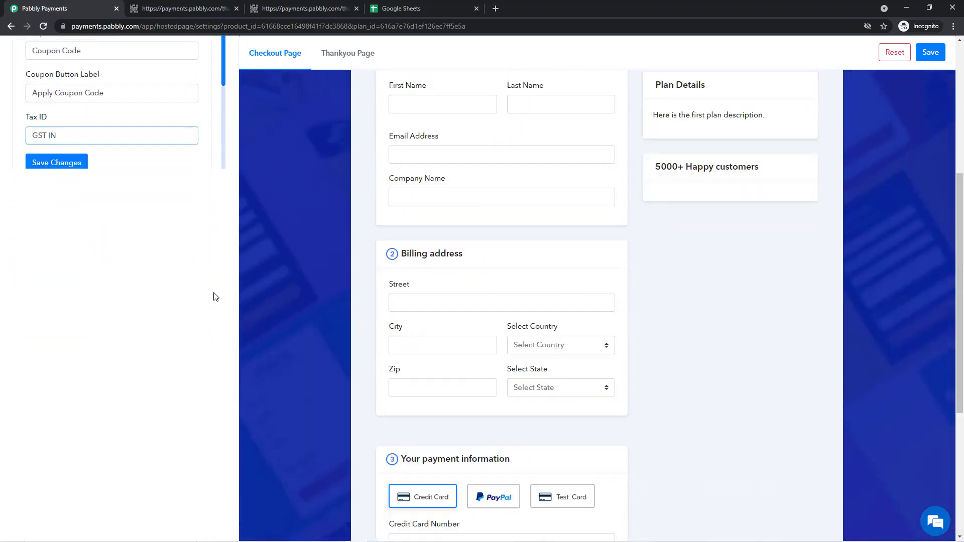
scroll(215, 296, up, 5)
scroll(106, 306, down, 2)
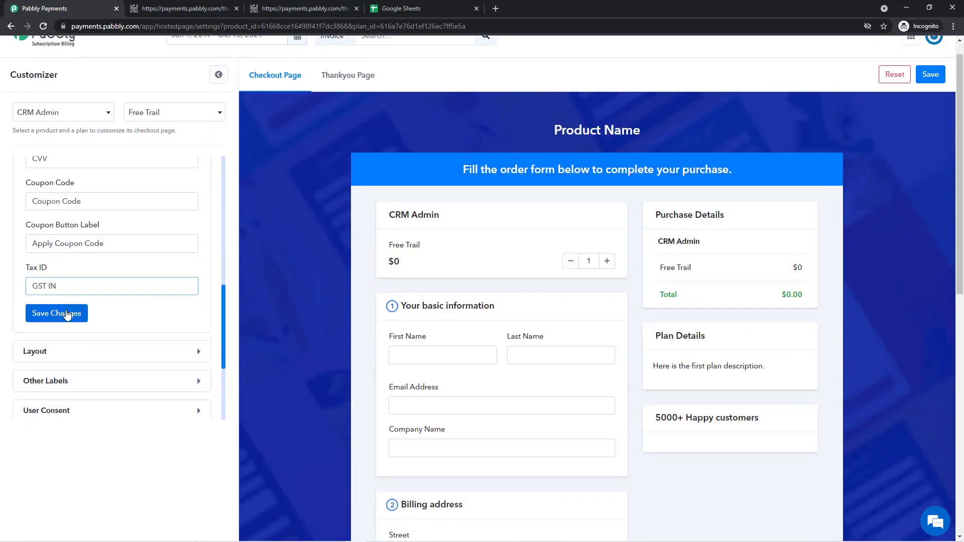
click(67, 313)
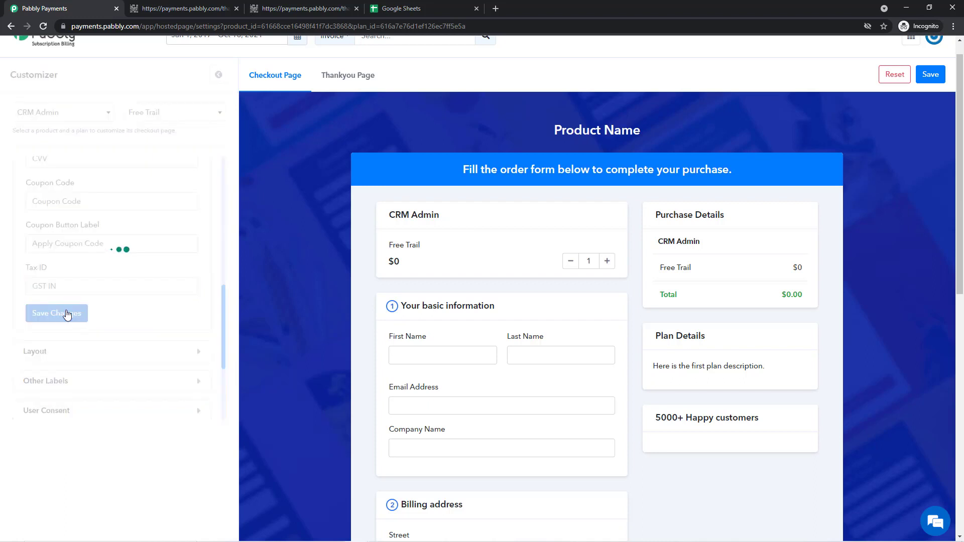
scroll(82, 319, up, 1)
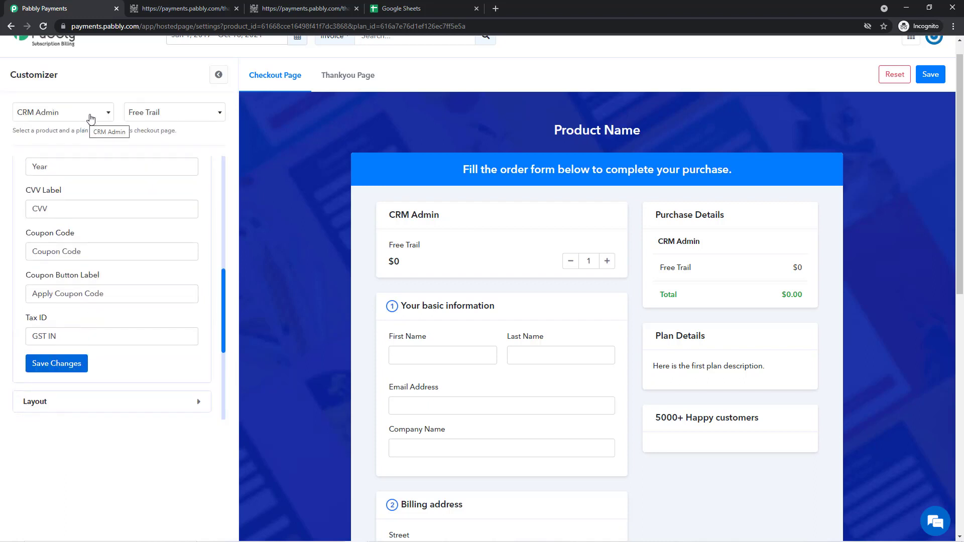
- Apply the checkout customization to All Products and All Plans
click(90, 119)
click(55, 149)
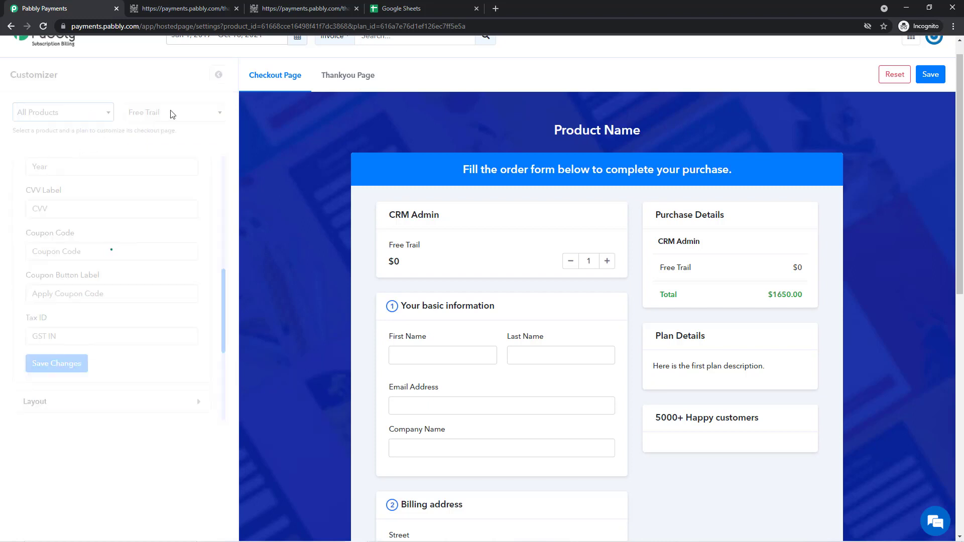
click(172, 134)
click(170, 173)
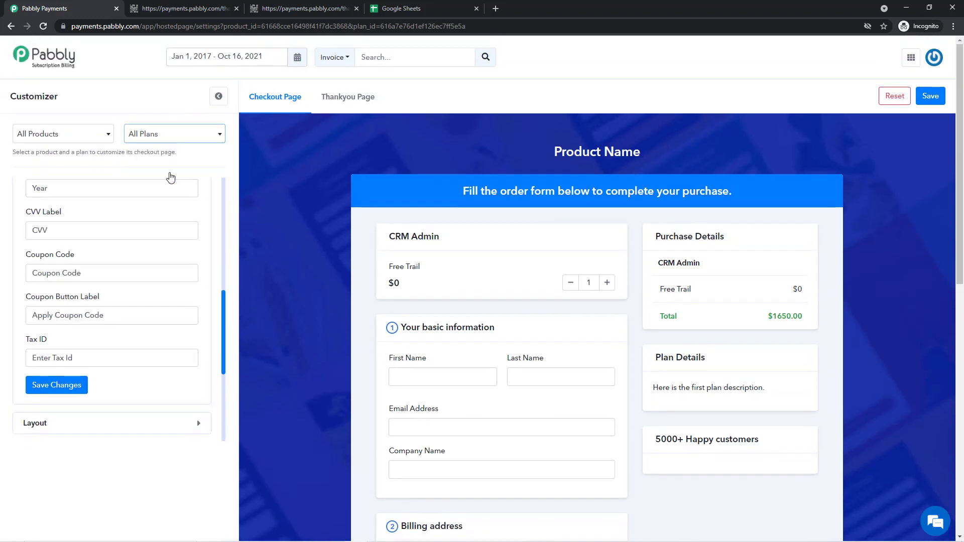
- Change the Tax ID label to 'GST IN', save the customization, and return to Products
click(96, 360)
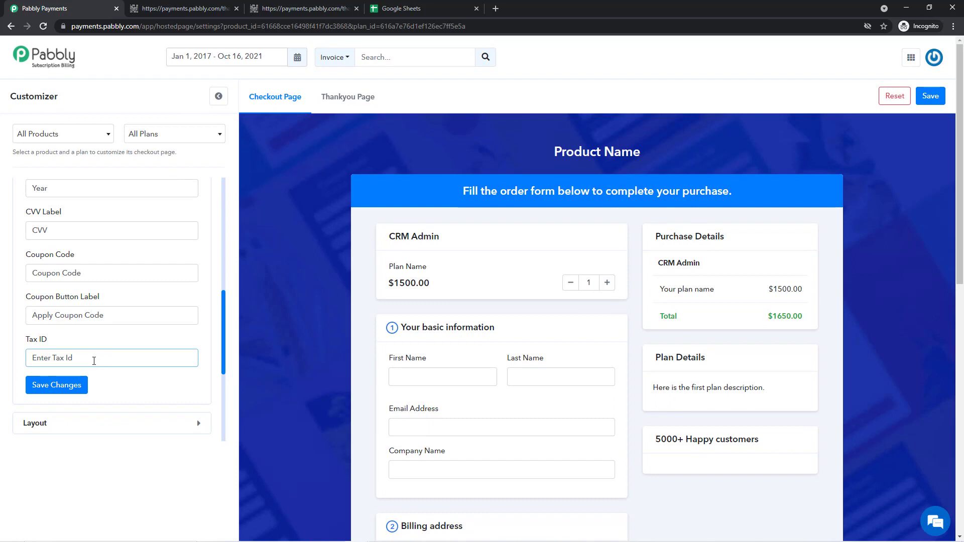
key(BackSpace)
key(BackSpace)
key(BackSpace)
key(BackSpace)
key(BackSpace)
key(BackSpace)
key(BackSpace)
key(BackSpace)
key(BackSpace)
key(BackSpace)
key(BackSpace)
key(BackSpace)
text(GST IN)
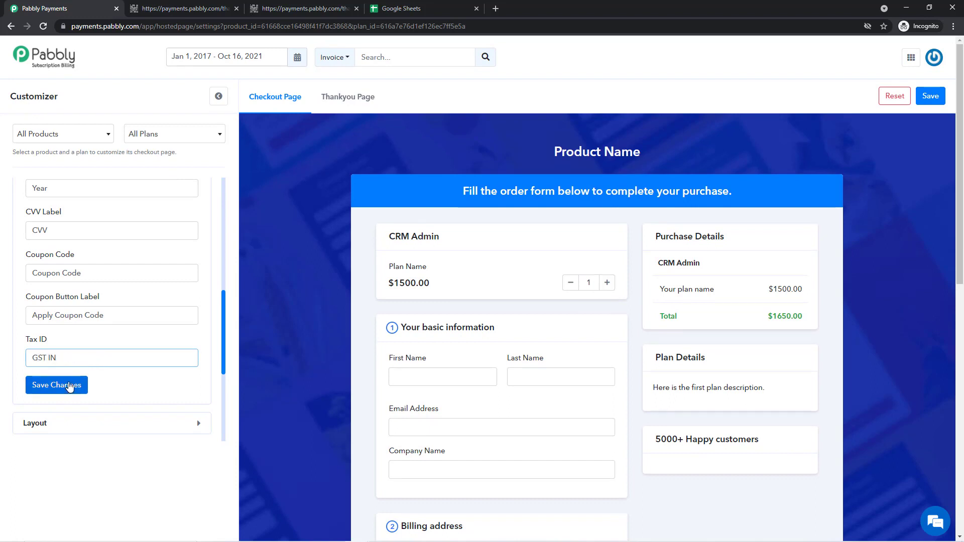
click(70, 386)
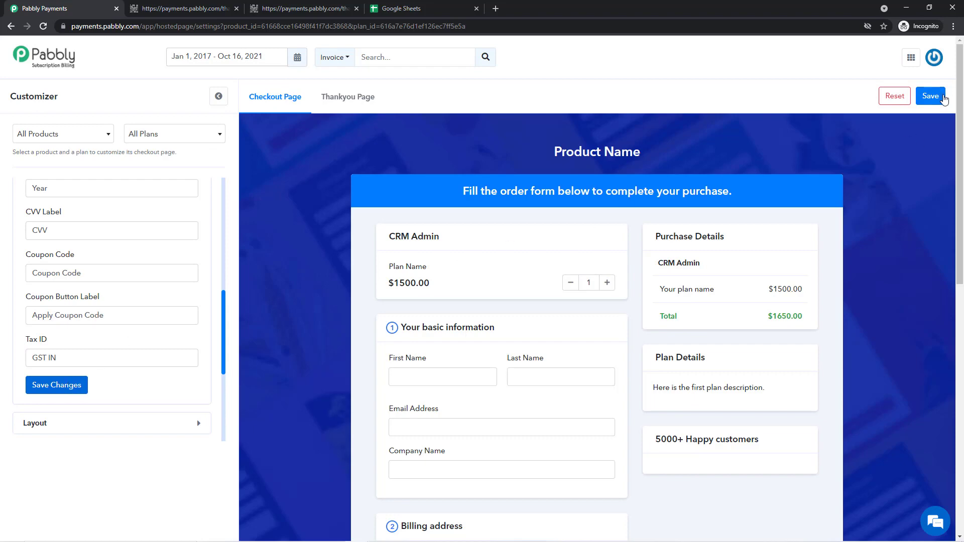
click(939, 99)
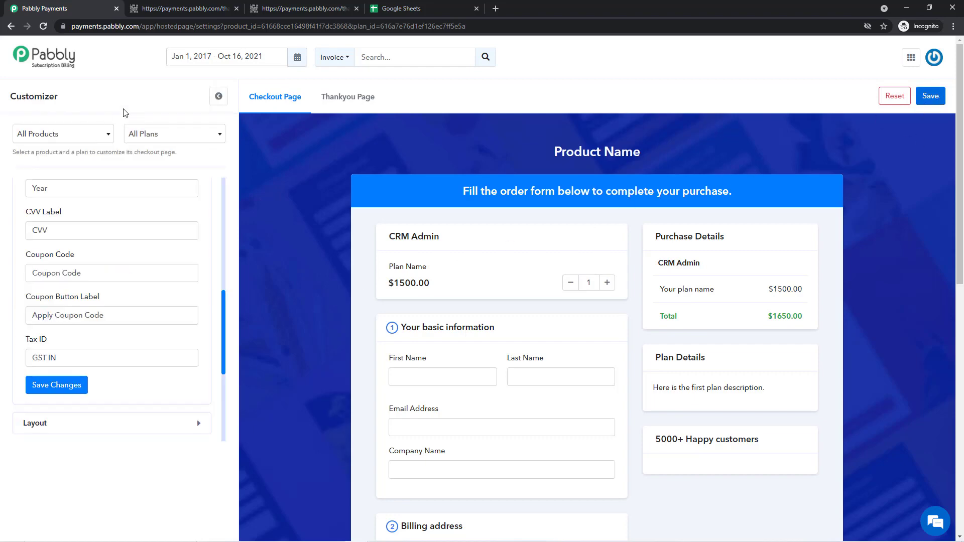
click(218, 101)
scroll(710, 362, down, 2)
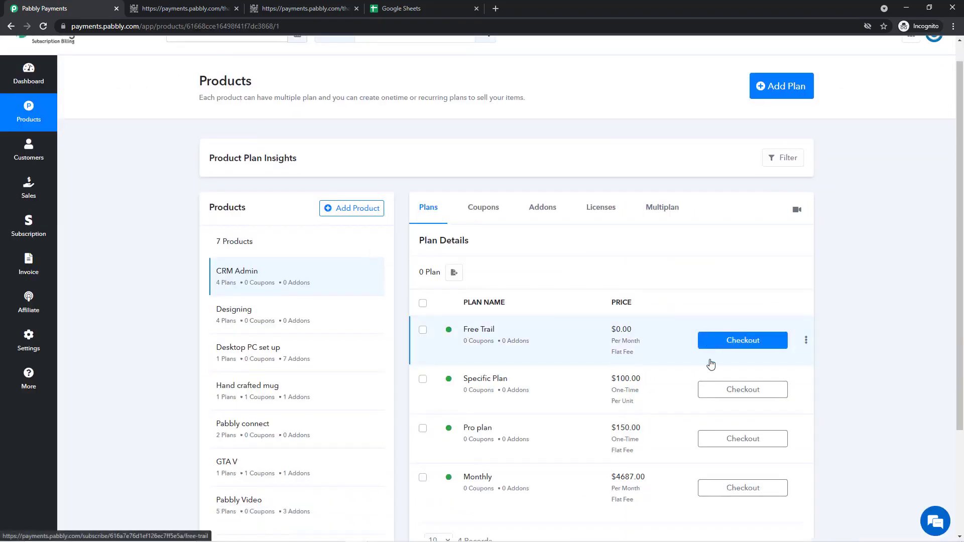
- Open the Specific Plan checkout and enter the buyer's first name, last name and e-mail
click(743, 317)
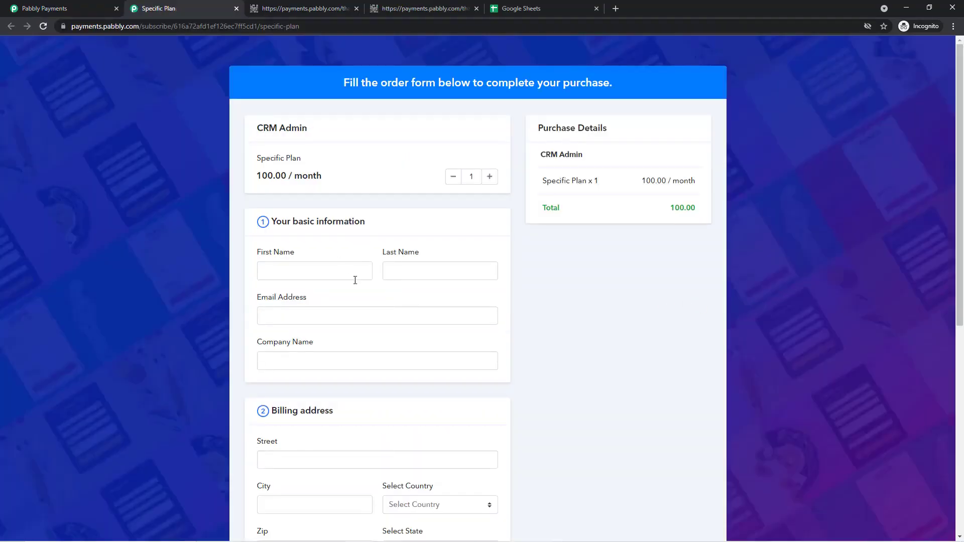
click(356, 274)
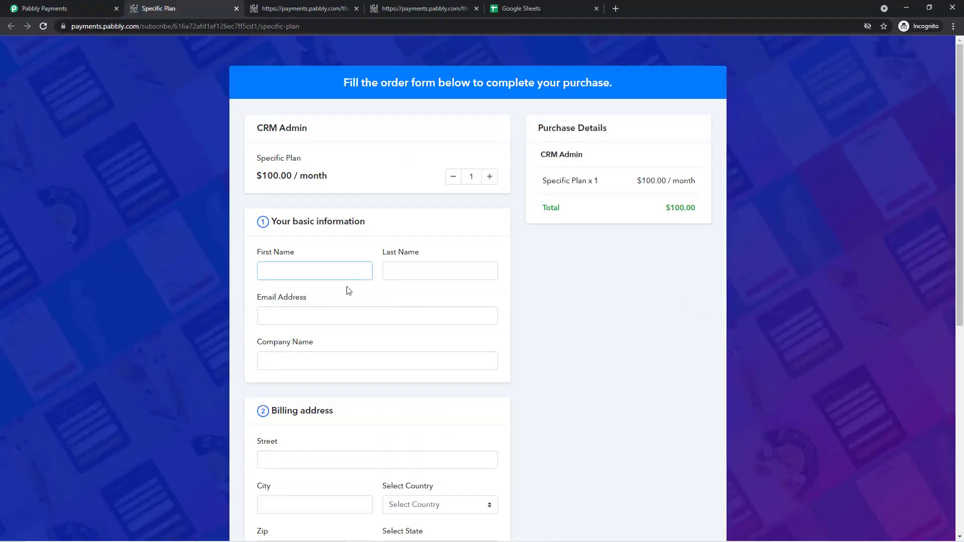
key(Tab)
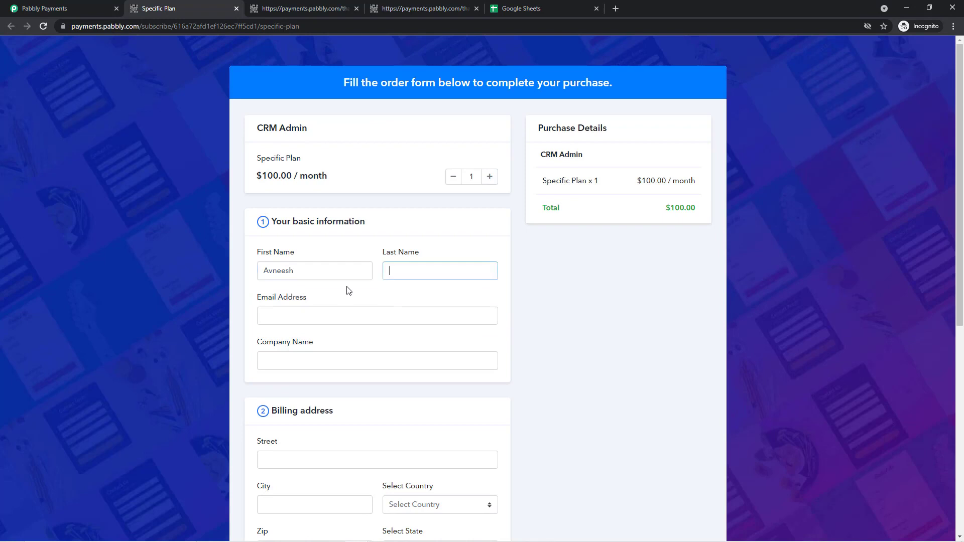
scroll(349, 290, down, 3)
click(361, 169)
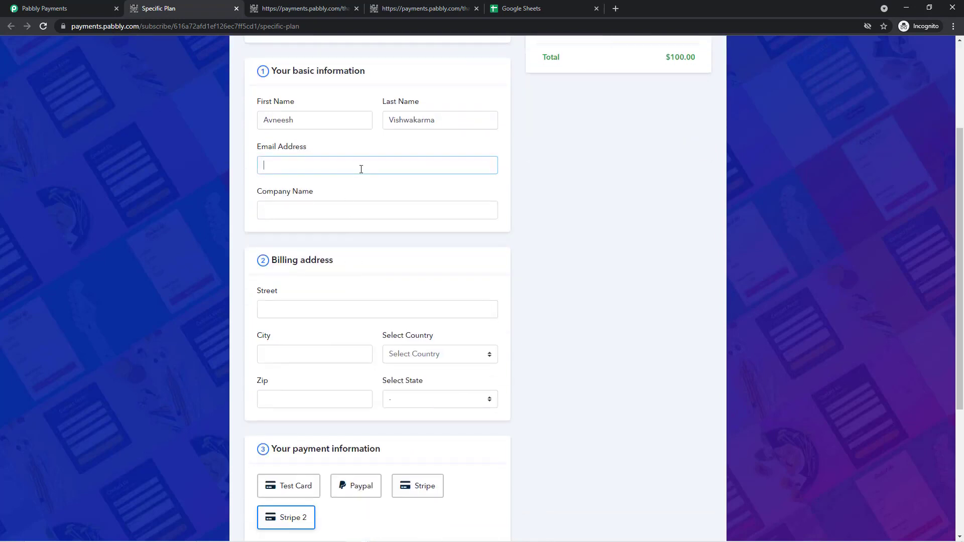
- Choose India and Himachal Pradesh for billing, then check the new GST IN field
scroll(361, 169, down, 5)
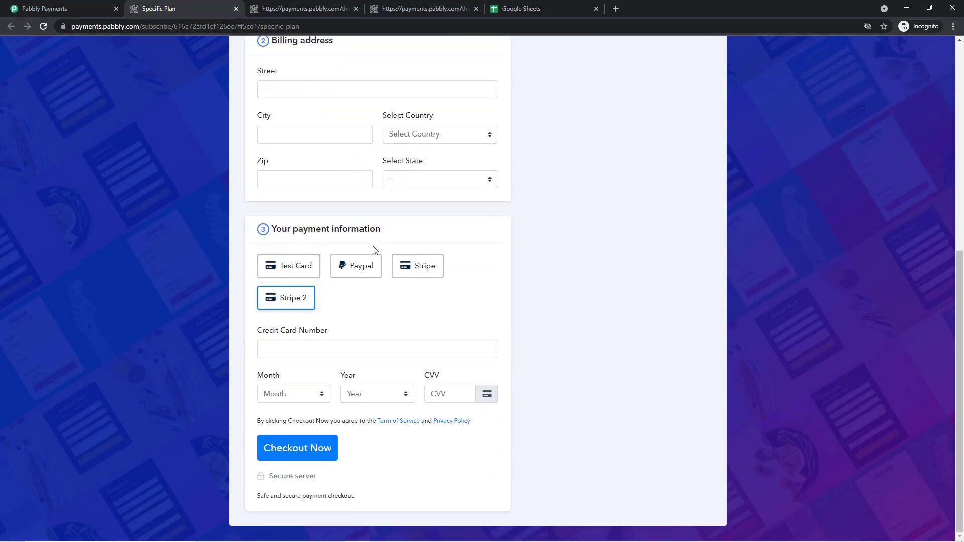
scroll(314, 366, up, 5)
click(455, 384)
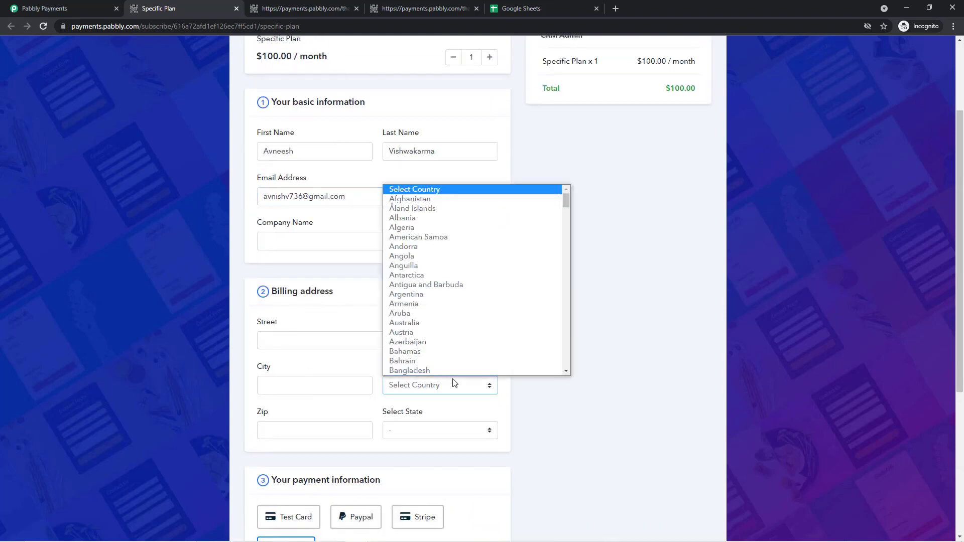
text(india)
key(Return)
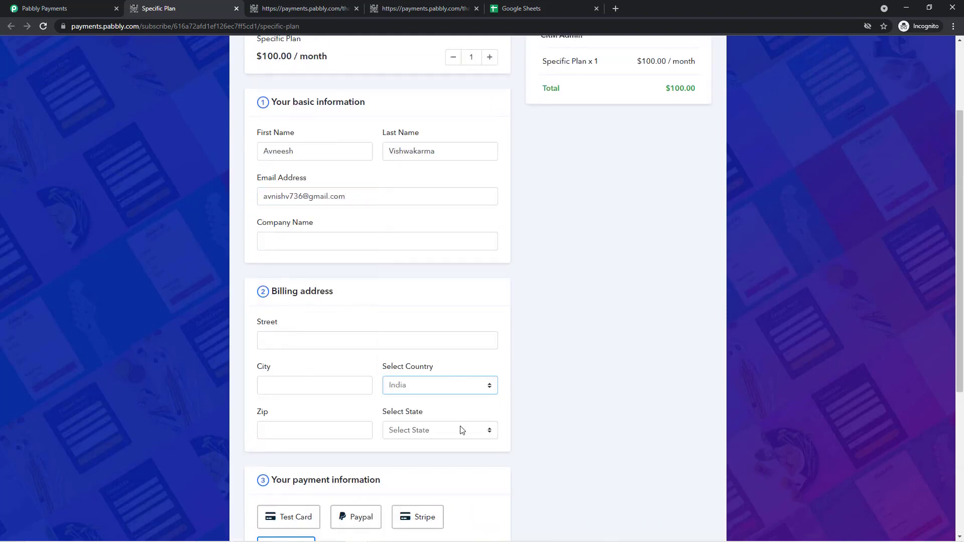
click(461, 430)
click(454, 367)
scroll(462, 430, down, 5)
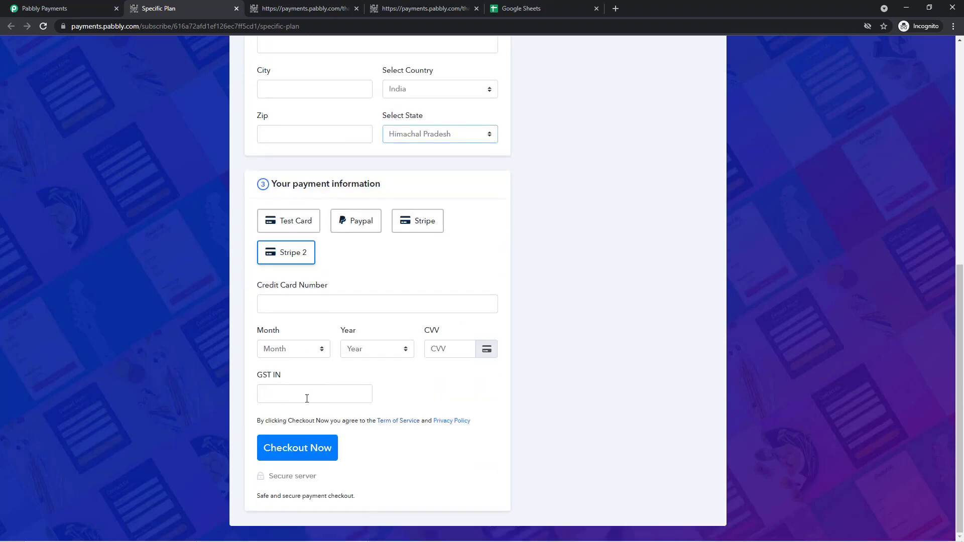
triple_click(266, 376)
click(344, 386)
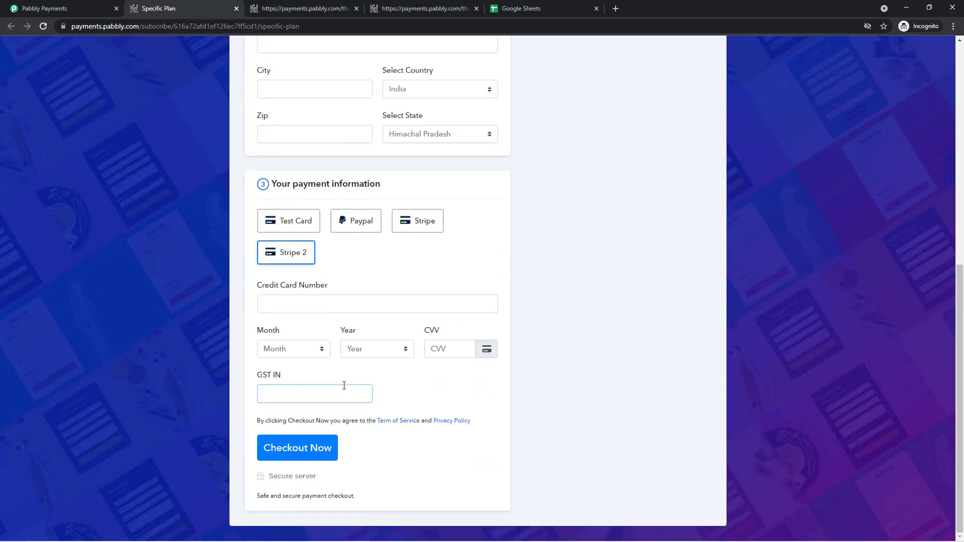
scroll(338, 386, up, 8)
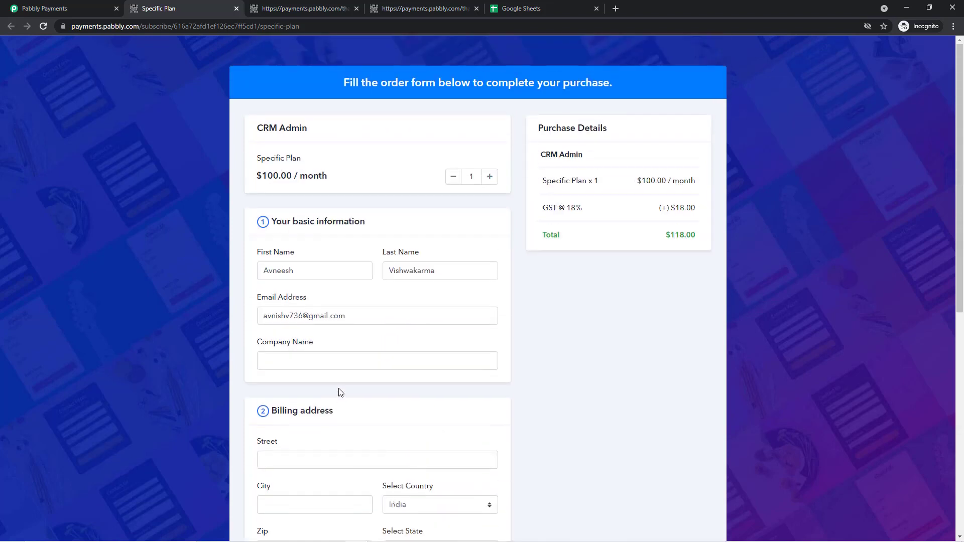